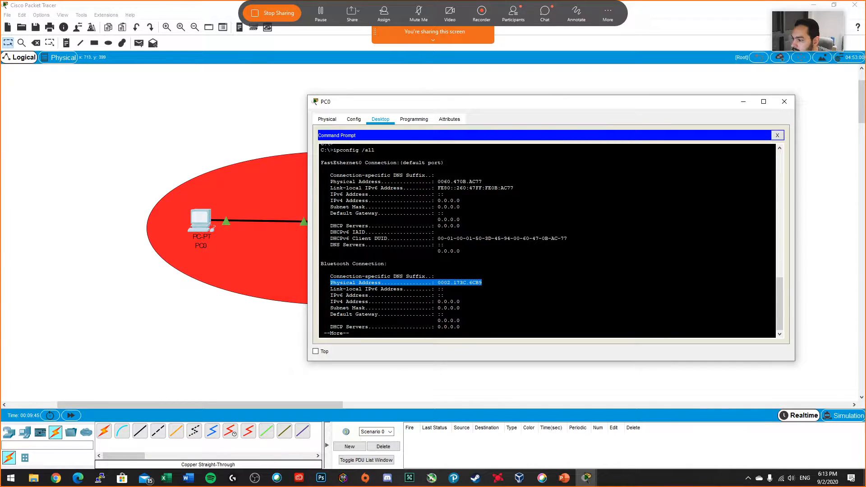
Step: Page through the remaining ipconfig /all output on PC0, then close its command prompt and device window
key(Return)
key(Return)
key(Return)
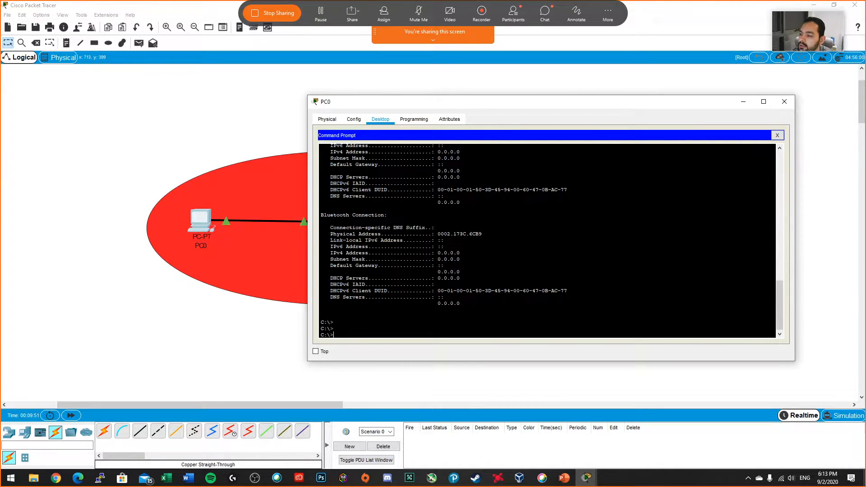
drag(548, 98, 552, 126)
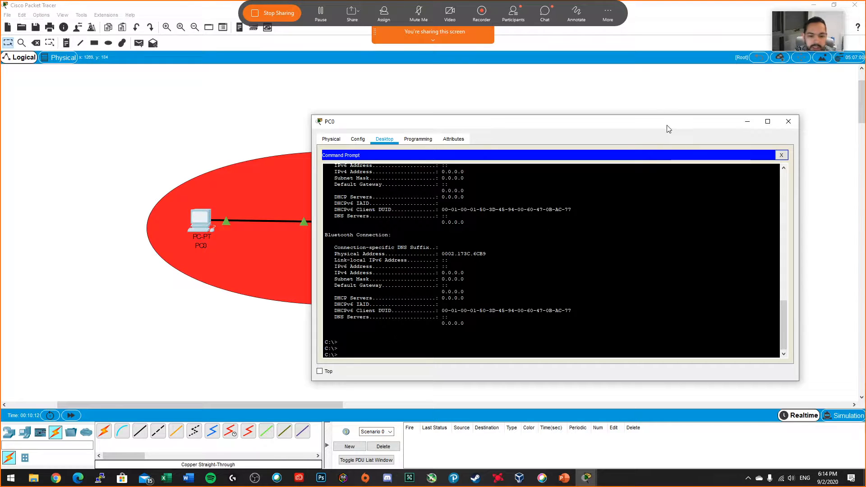
click(781, 155)
click(788, 121)
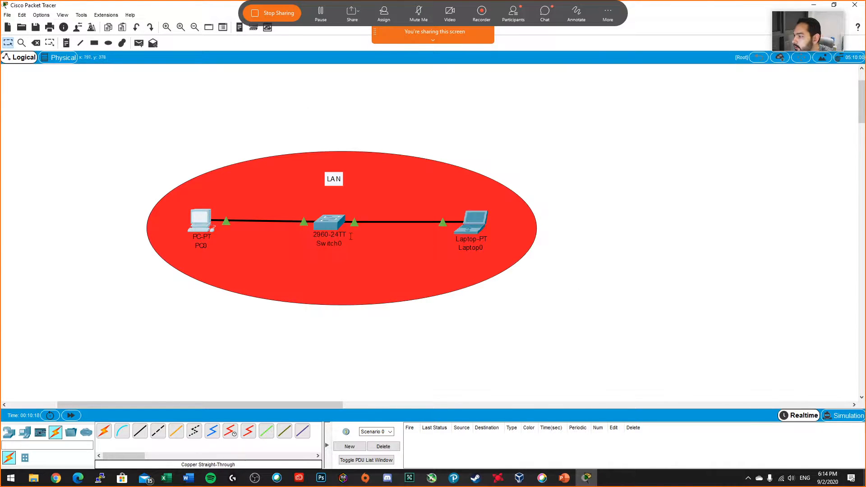
Step: Open PC0's IP configuration and enter the static IPv4 address 192.168.1.129 for FastEthernet0
click(195, 221)
click(340, 168)
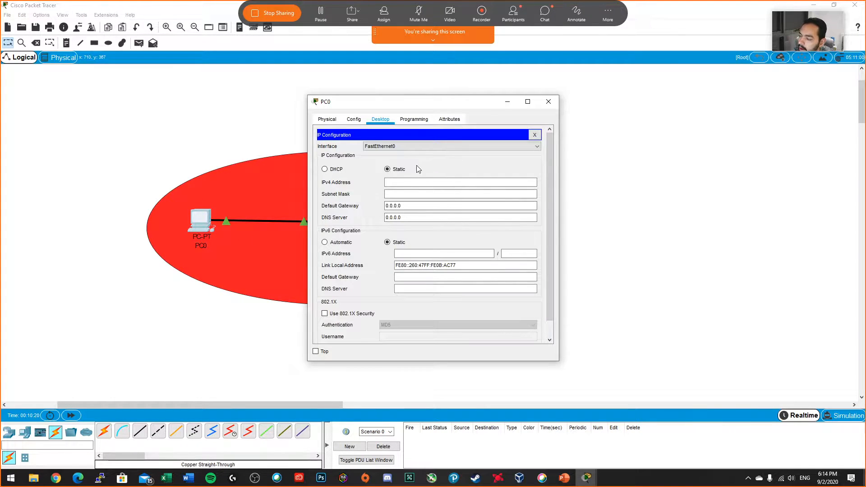
drag(558, 186, 675, 186)
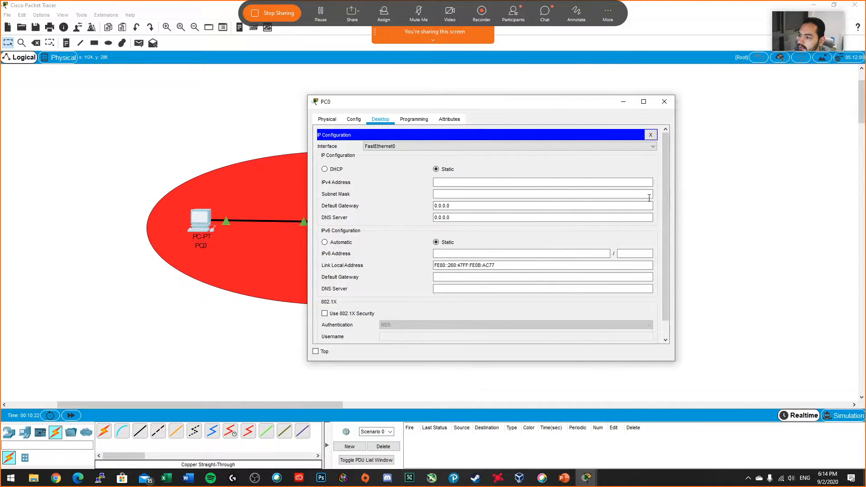
click(477, 182)
text(192.168.)
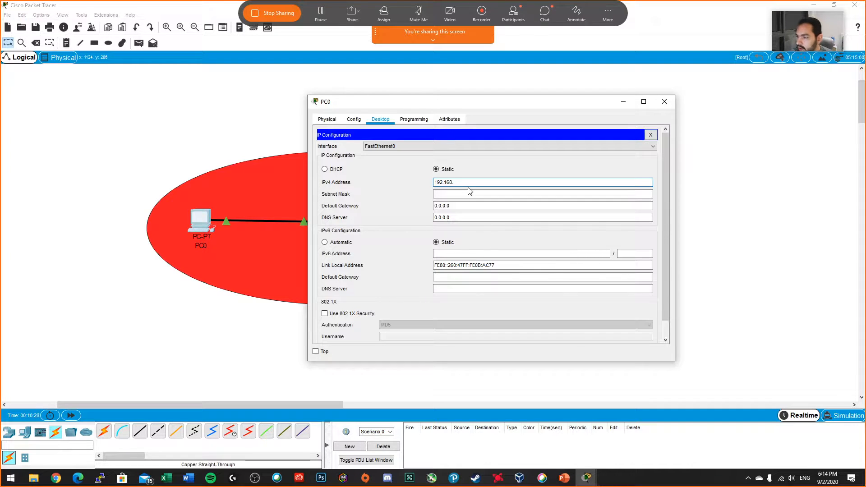
text(1.)
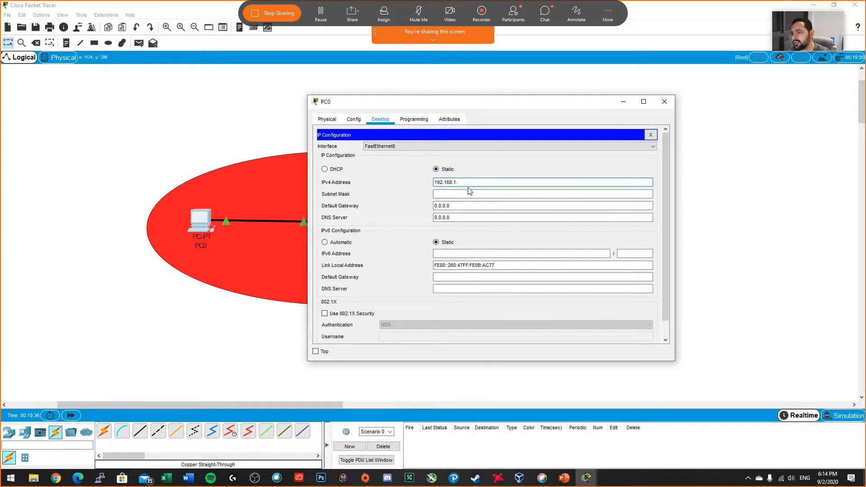
text(129)
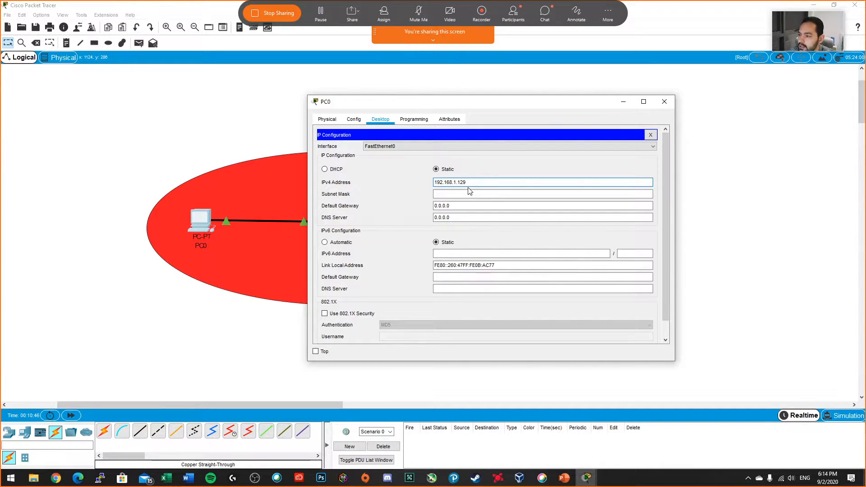
Step: Fill in PC0's subnet mask as 255.255.255.0 and close its device window
drag(468, 183, 417, 180)
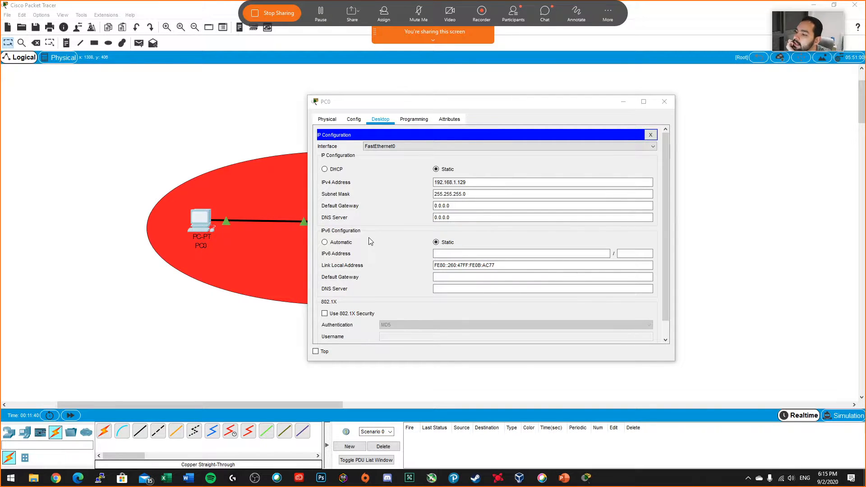
click(482, 183)
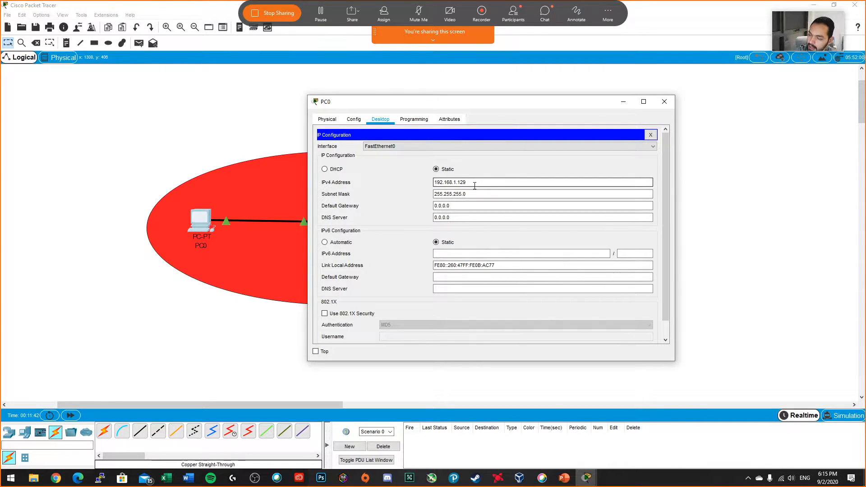
key(Tab)
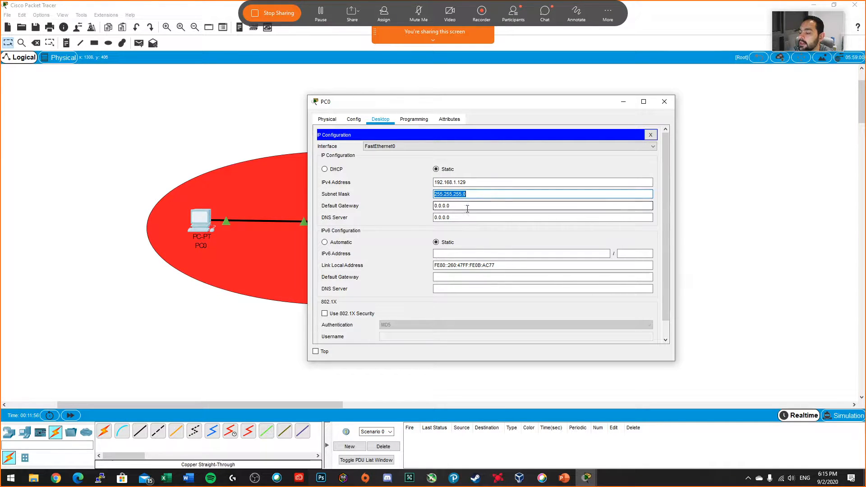
drag(536, 108, 662, 128)
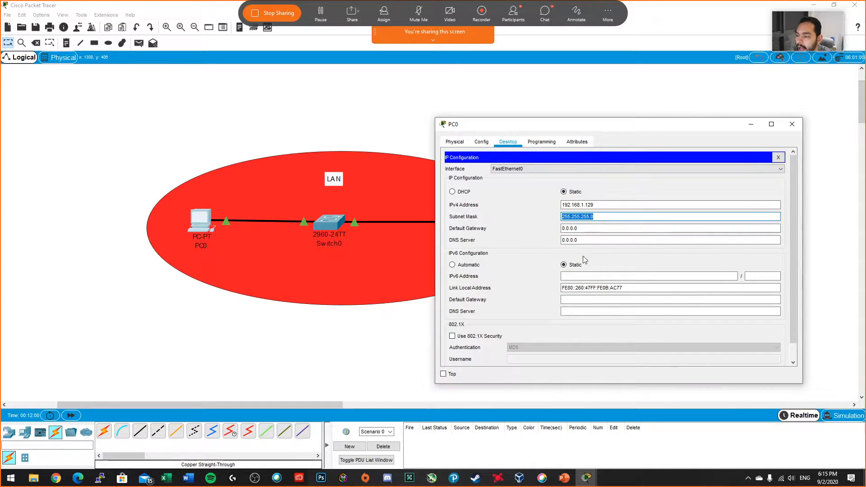
key(Tab)
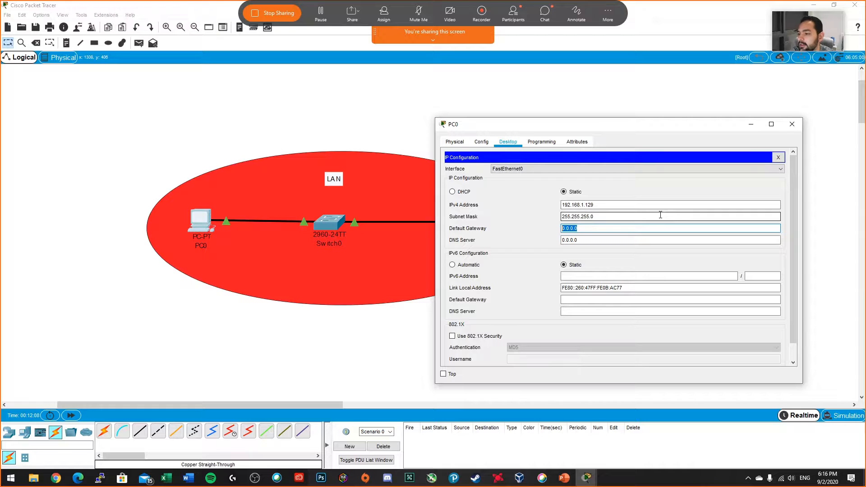
key(Tab)
key(Tab)
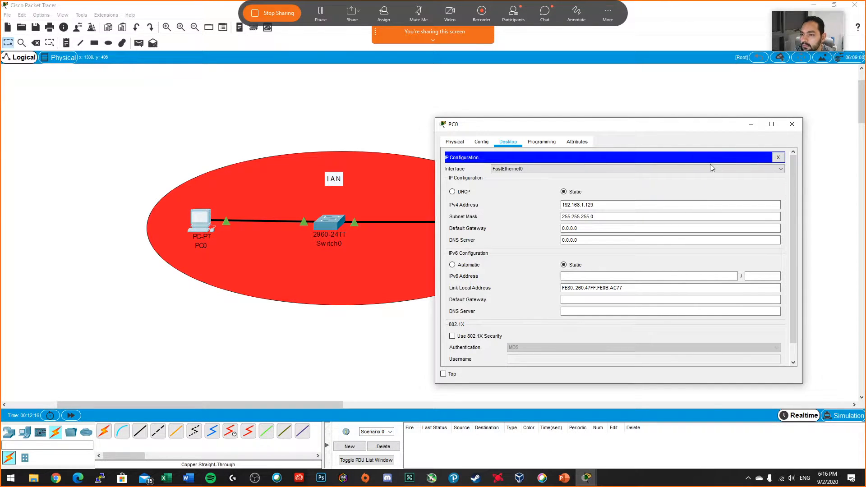
click(797, 124)
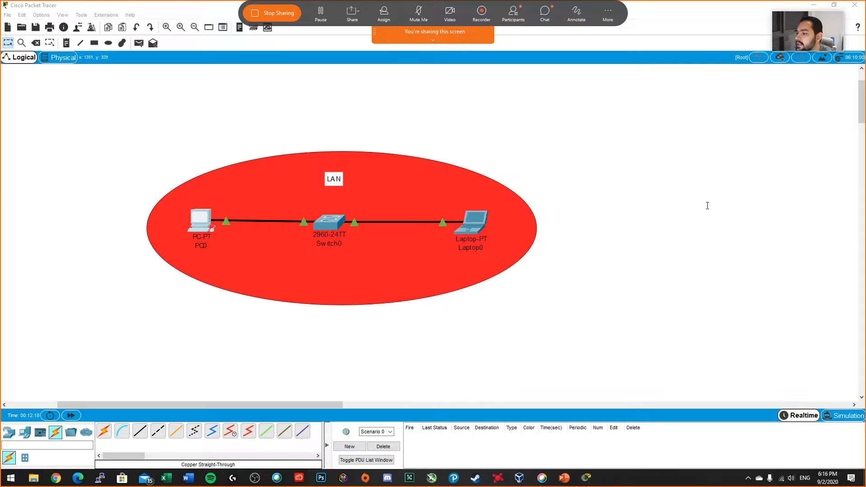
Step: Give Laptop0 the static IPv4 address 192.168.1.130 with subnet mask 255.255.255.0 and close its window
click(486, 225)
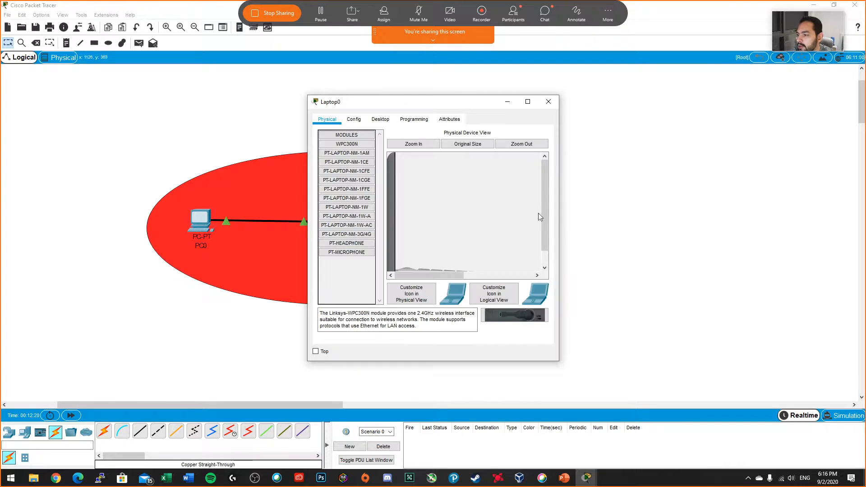
click(385, 115)
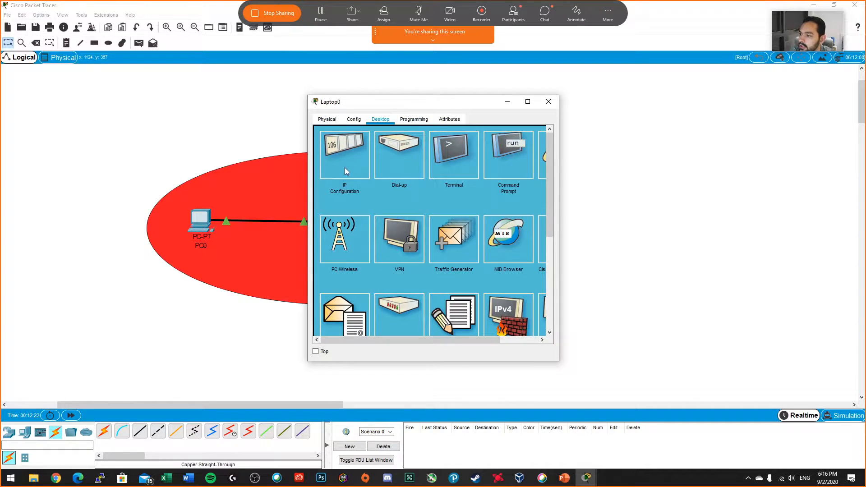
click(346, 167)
click(409, 181)
text(1)
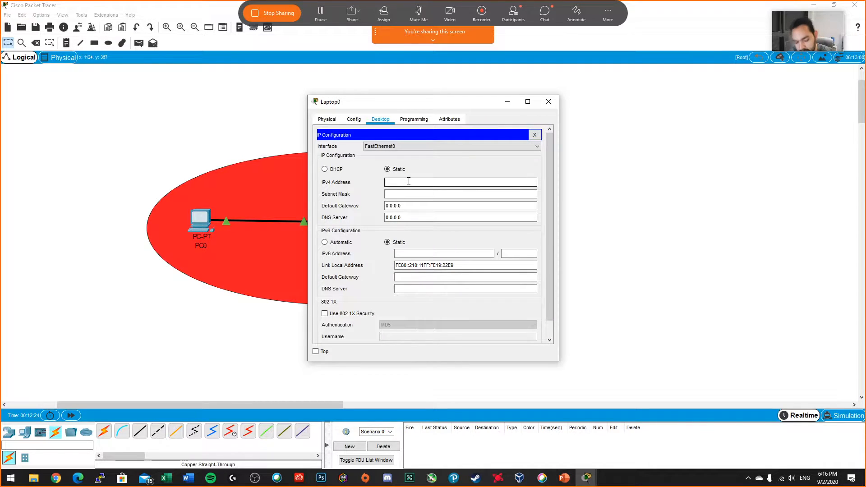
text(92.168.1.130)
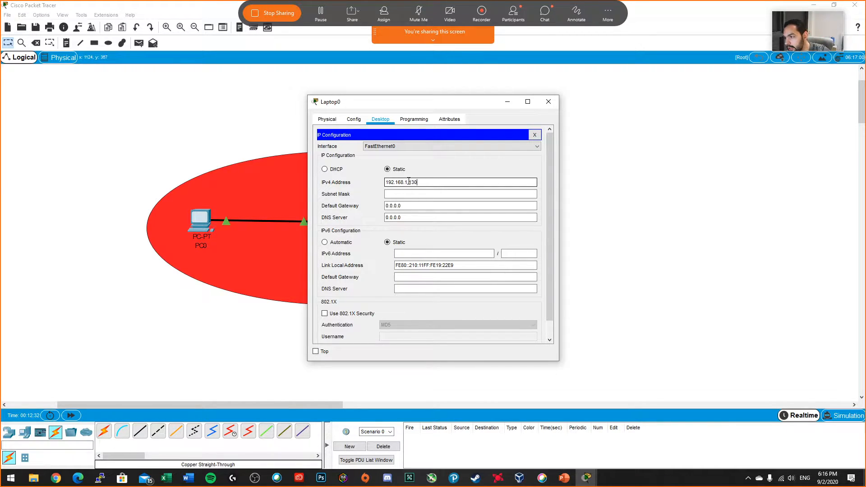
click(409, 194)
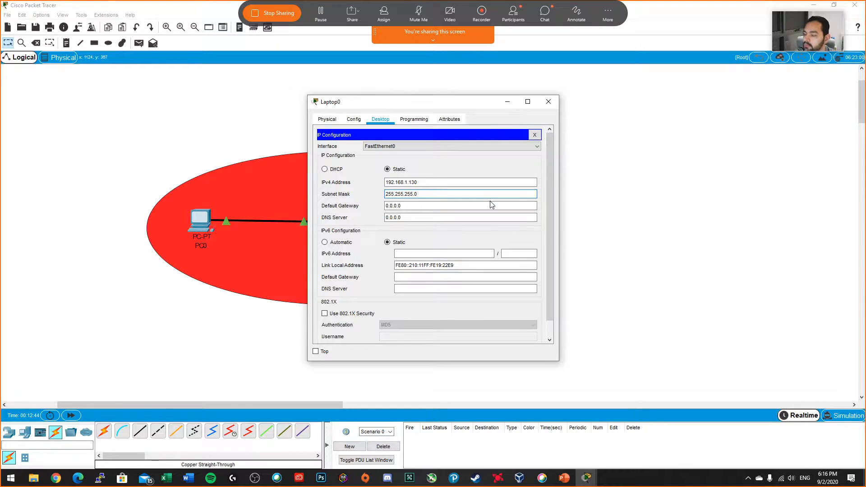
click(548, 102)
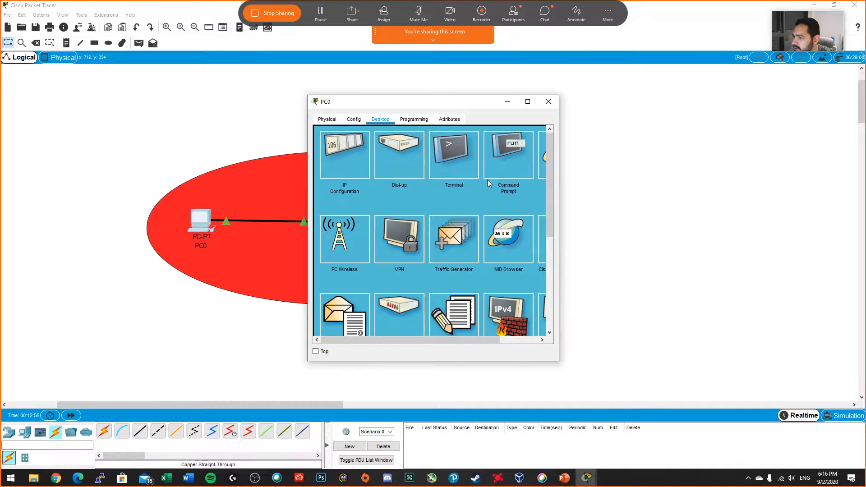
Step: Open the command prompt on PC0 and ping the loopback address 127.0.0.1
drag(560, 177, 799, 176)
click(651, 164)
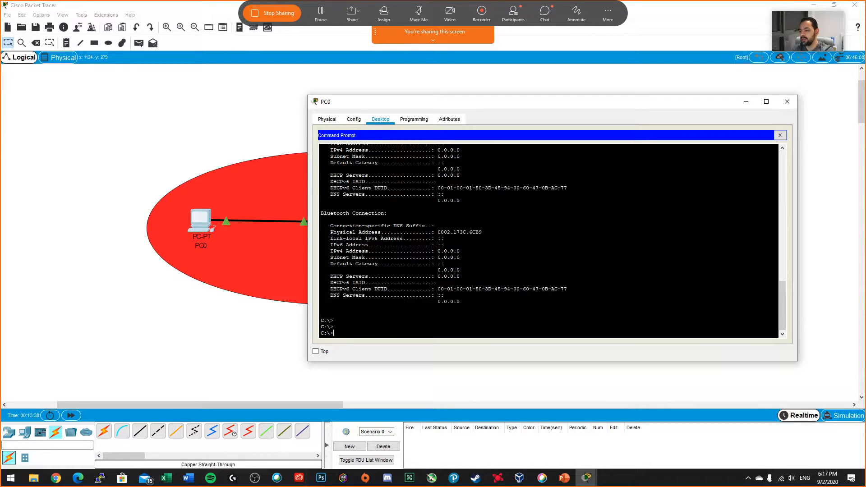
text(ping 192.168.)
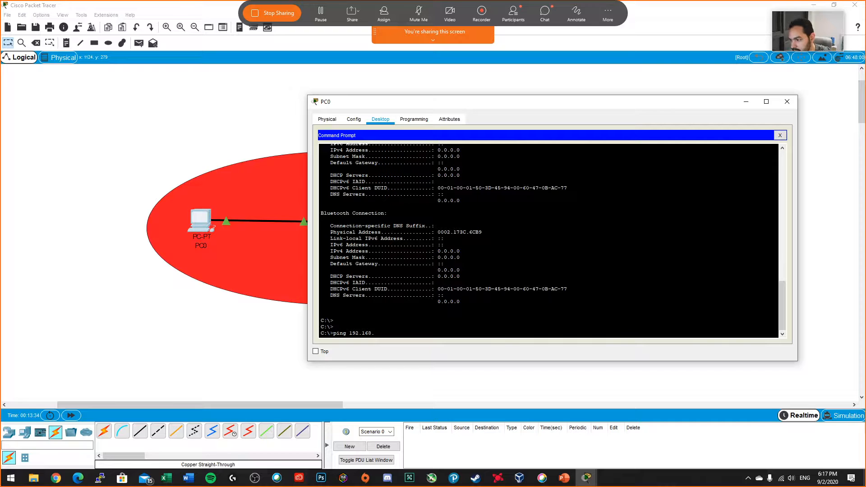
key(BackSpace)
key(BackSpace)
key(BackSpace)
key(BackSpace)
key(BackSpace)
key(BackSpace)
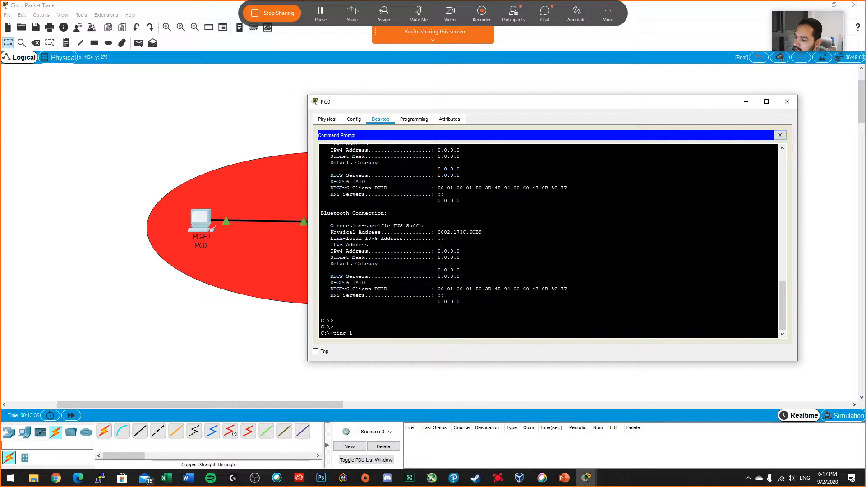
text(27)
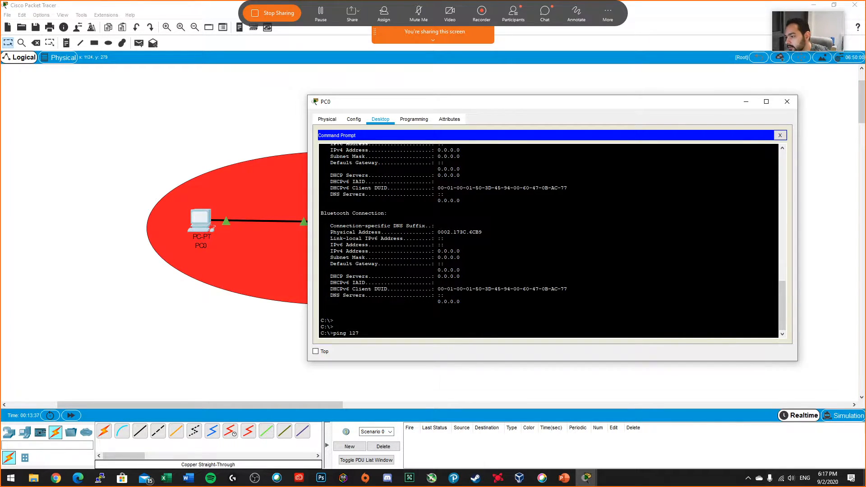
text(.)
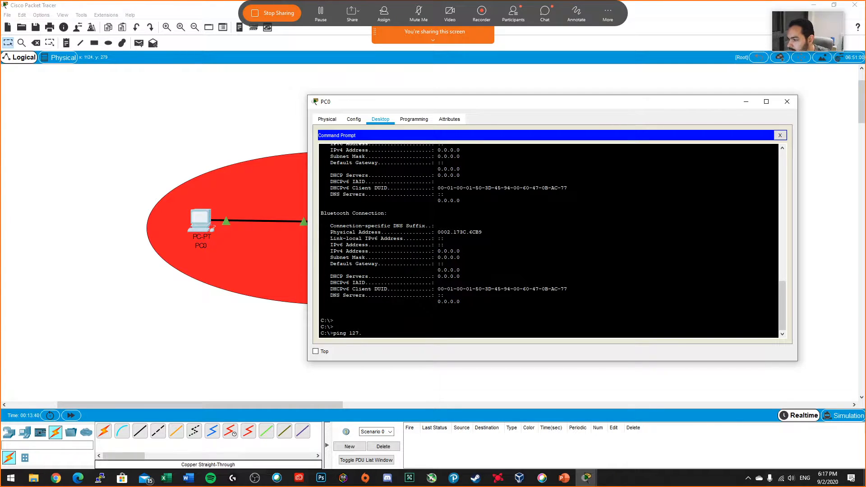
text(0.0.1)
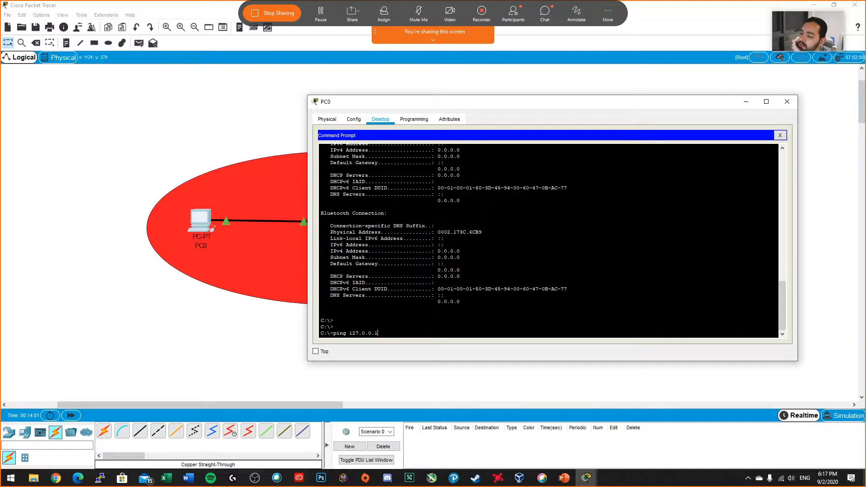
key(Return)
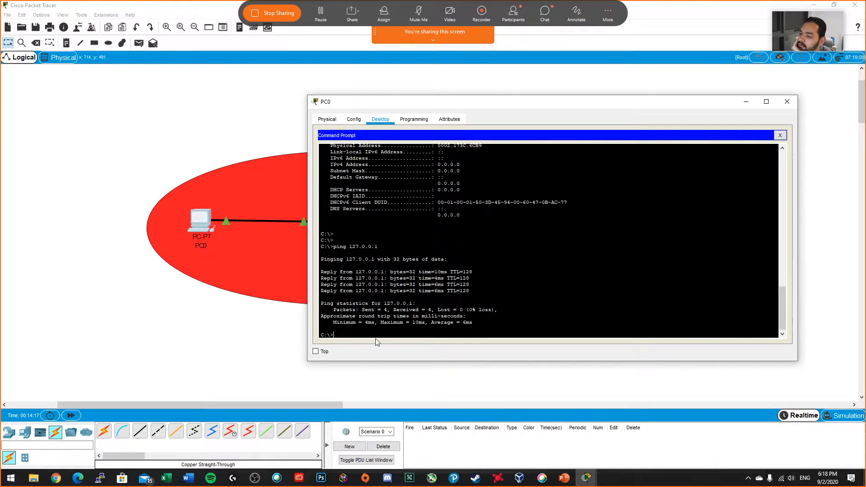
Step: Ping Laptop0 at 192.168.1.130 from PC0's command prompt
key(Up)
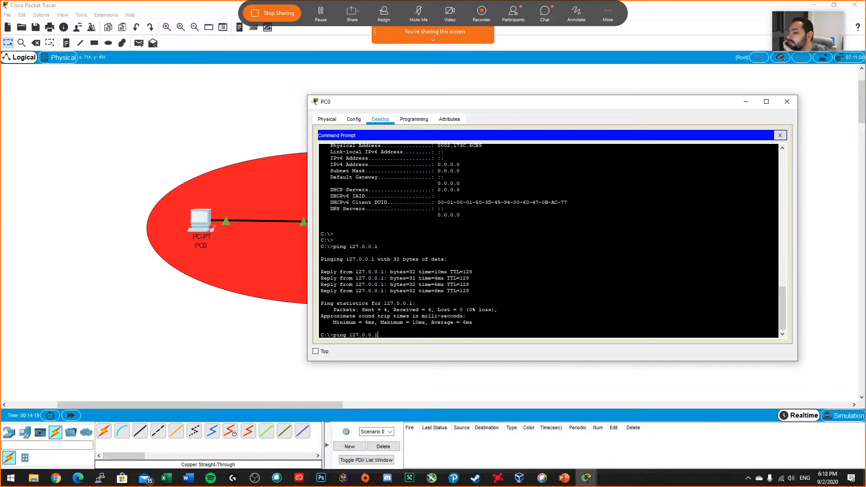
key(BackSpace)
key(BackSpace)
key(BackSpace)
key(BackSpace)
key(BackSpace)
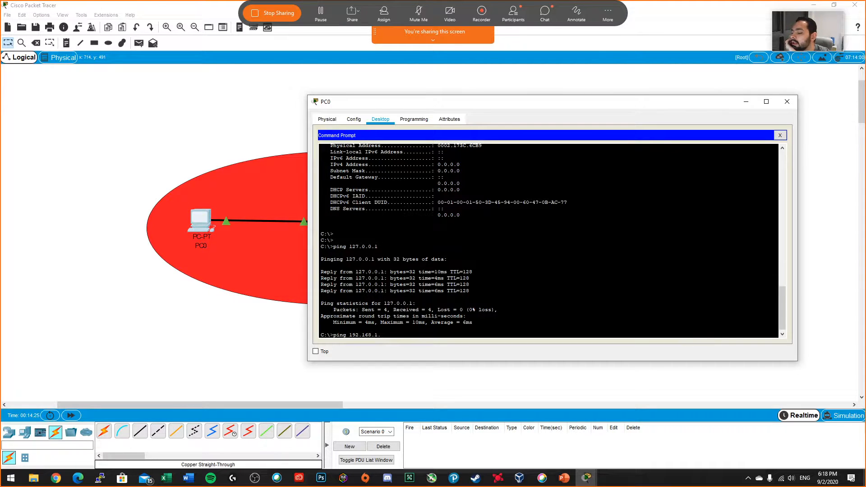
text(92.168.1.130)
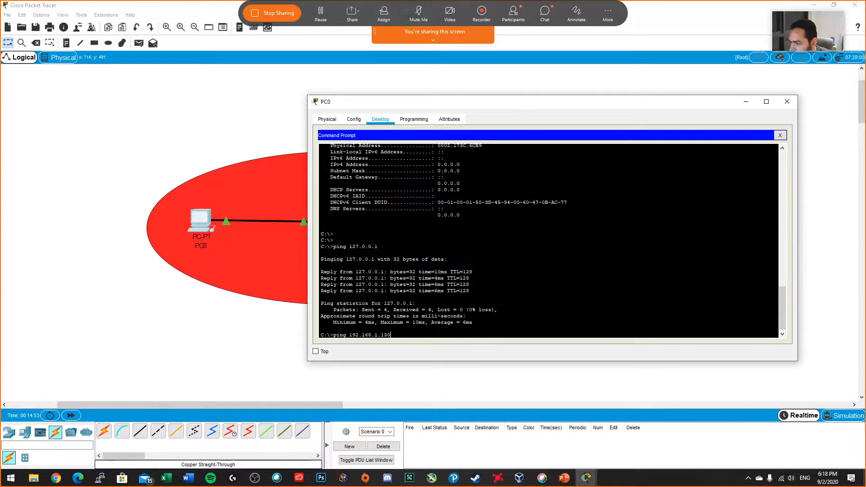
key(Return)
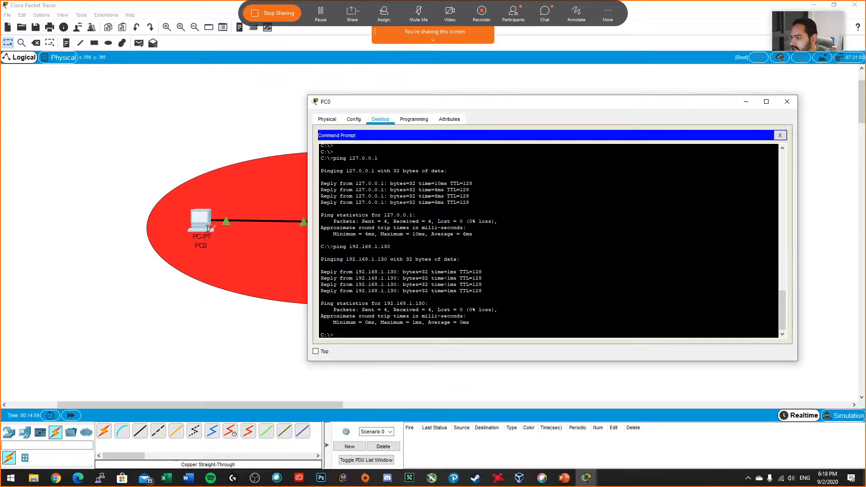
Step: Close PC0's command prompt and open its IP configuration to review the address settings
drag(550, 103, 472, 84)
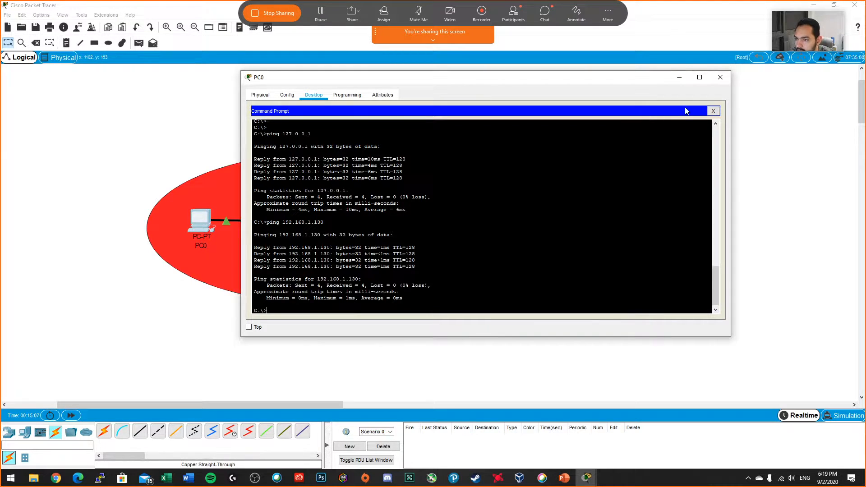
click(713, 110)
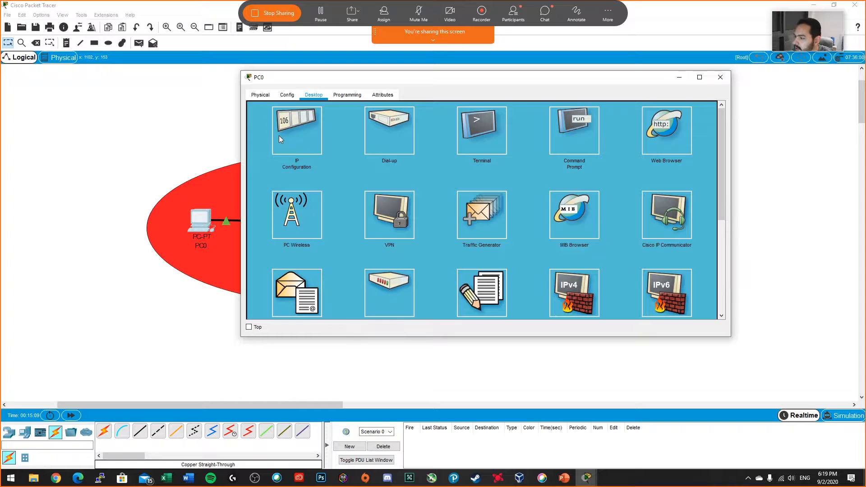
click(301, 144)
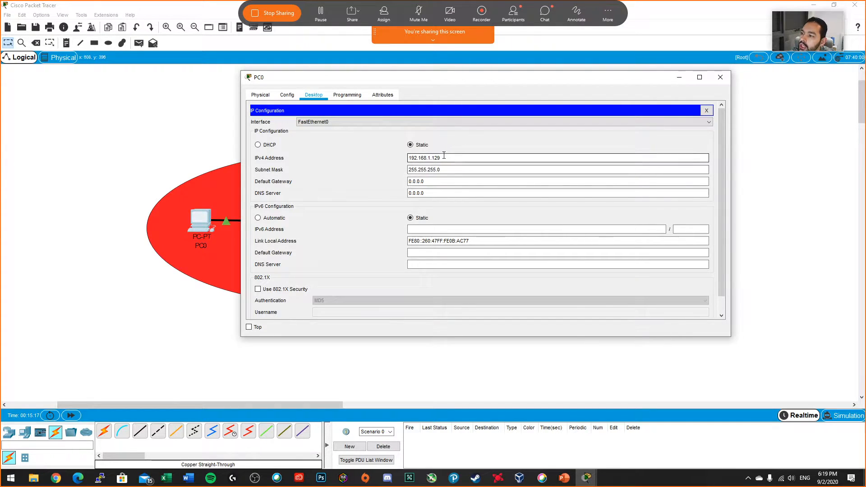
Step: Set PC0's IPv4 subnet mask to 255.255.255.128
drag(441, 157, 387, 191)
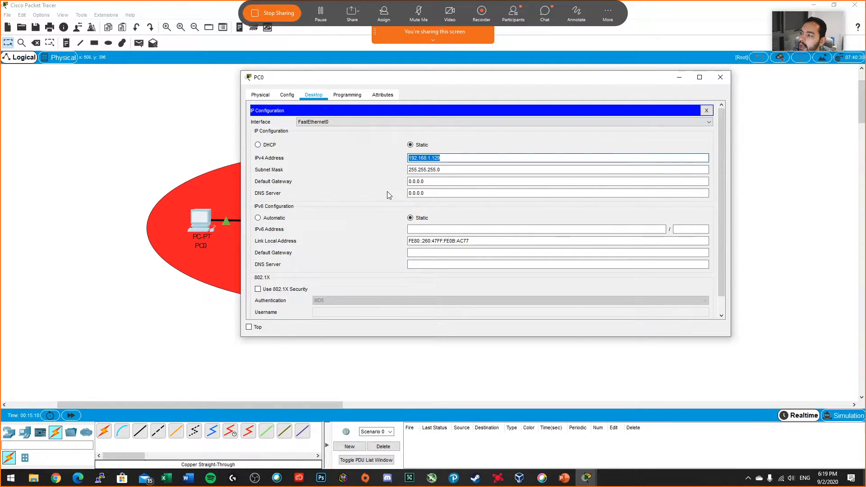
double_click(446, 173)
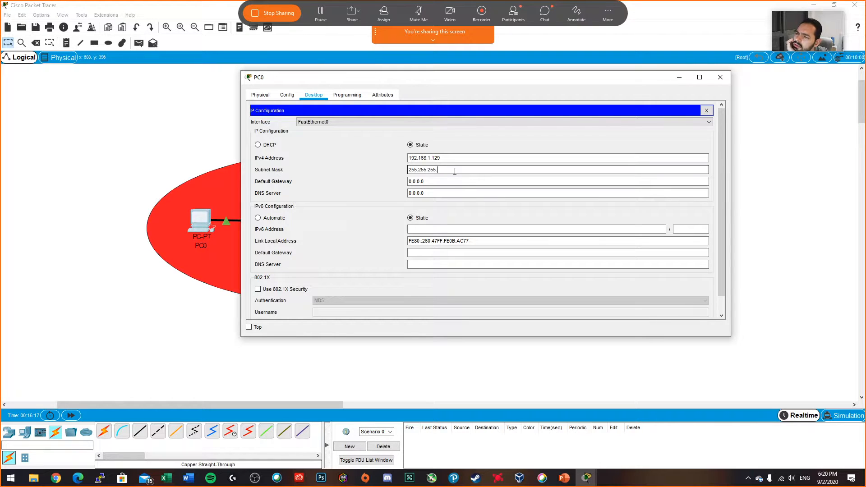
text(8)
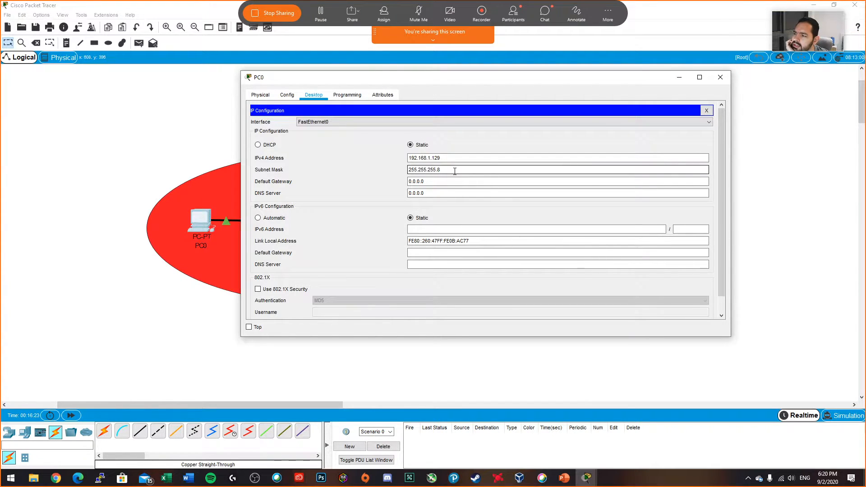
key(BackSpace)
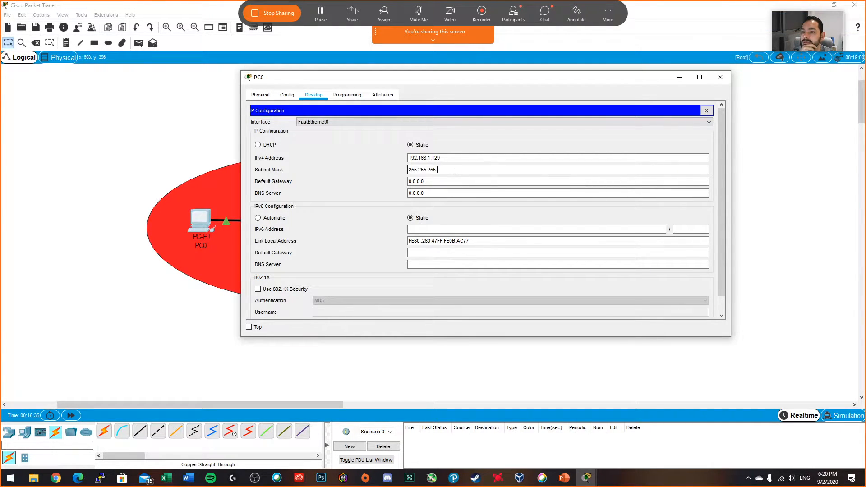
text(128)
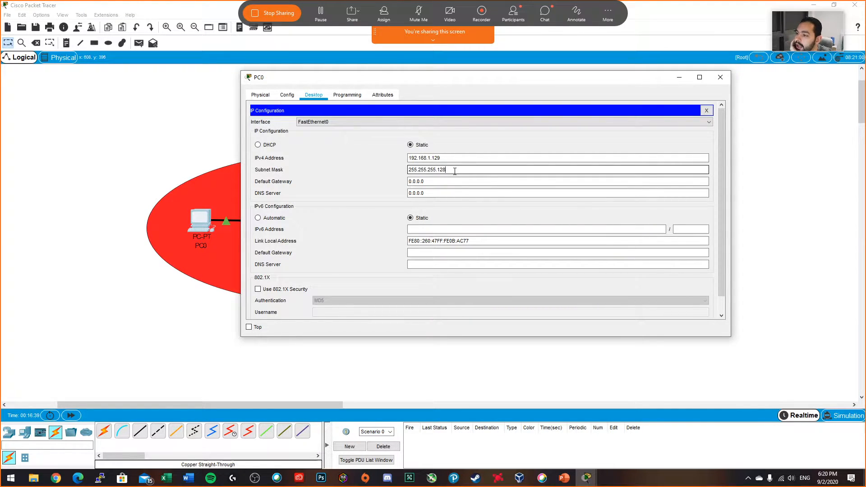
drag(436, 169, 403, 172)
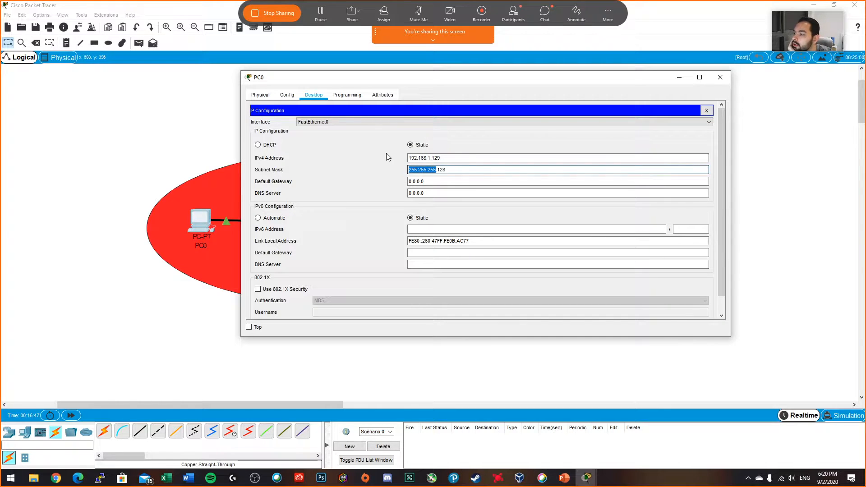
click(417, 169)
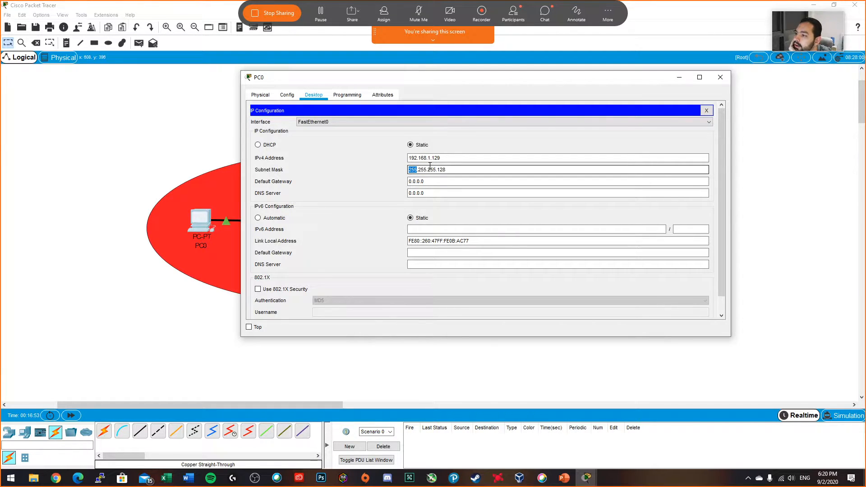
double_click(423, 170)
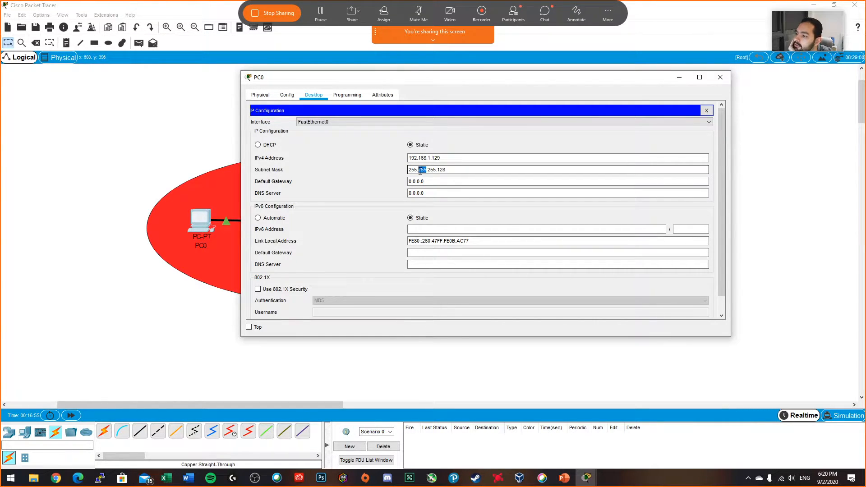
drag(436, 170, 431, 171)
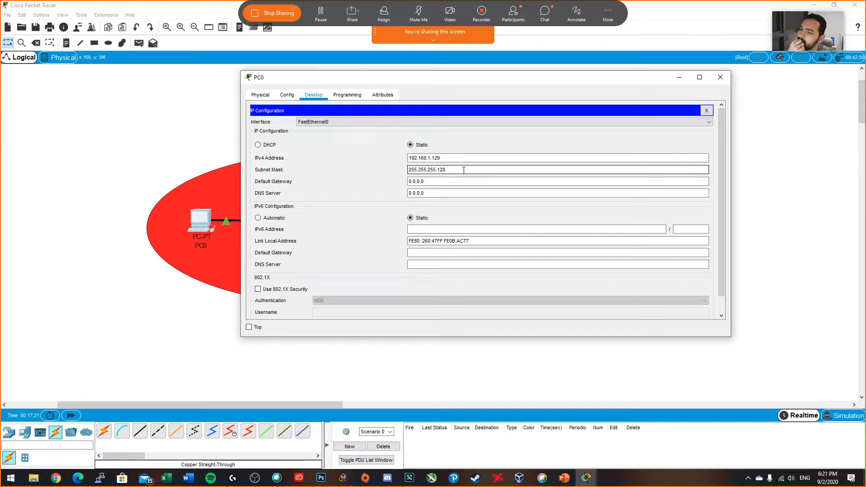
double_click(441, 170)
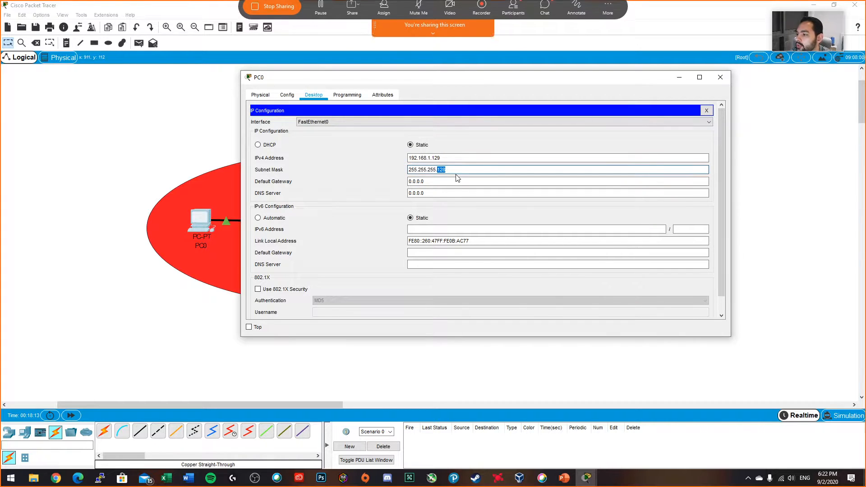
Step: Close PC0's IP configuration and ping Laptop0 at 192.168.1.130 twice from PC0's command prompt
click(706, 111)
click(562, 140)
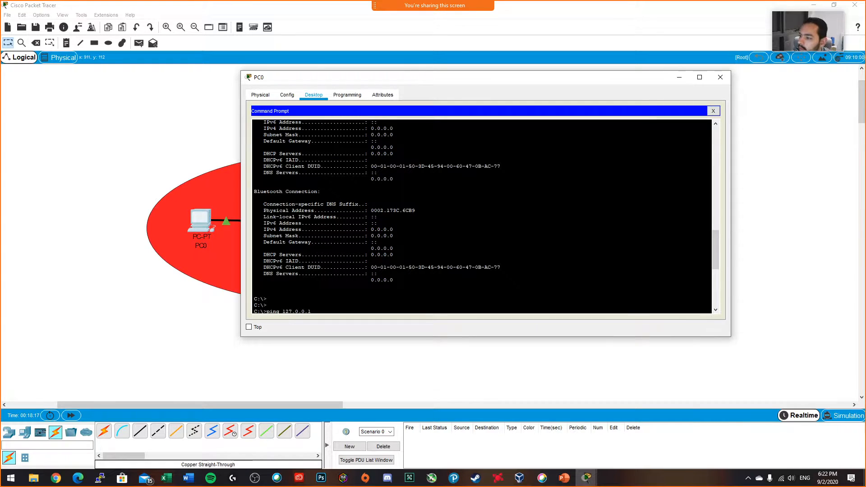
key(Return)
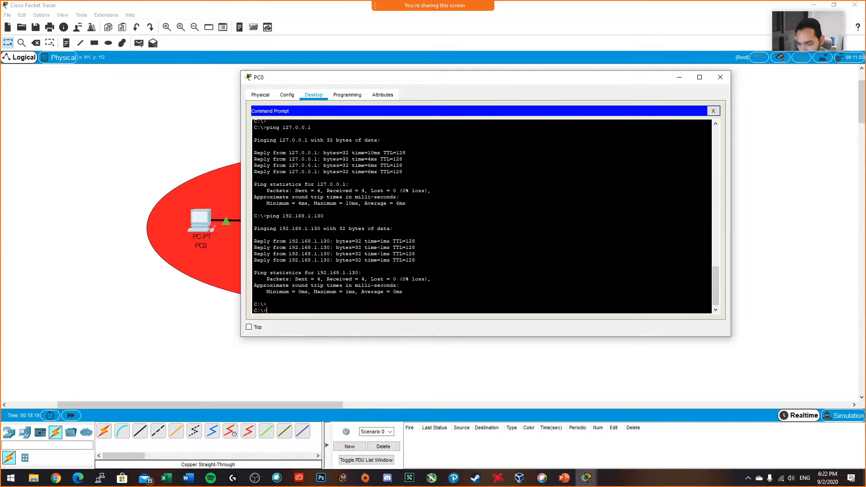
key(Up)
key(Return)
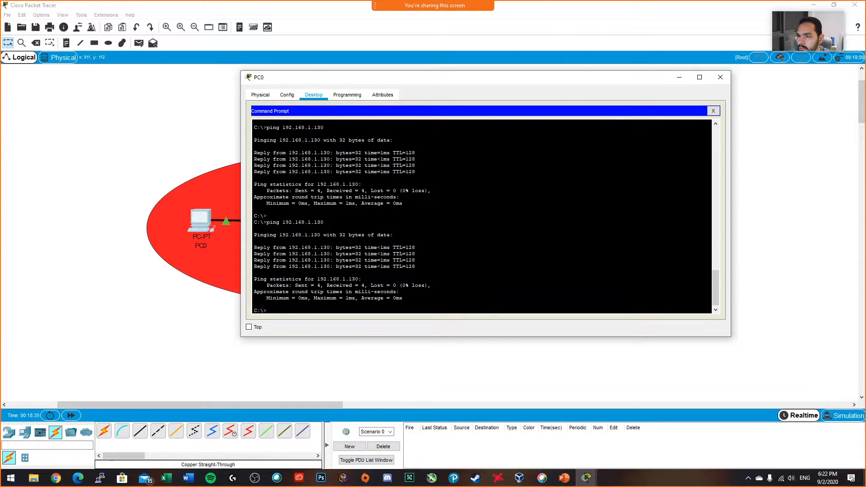
key(Up)
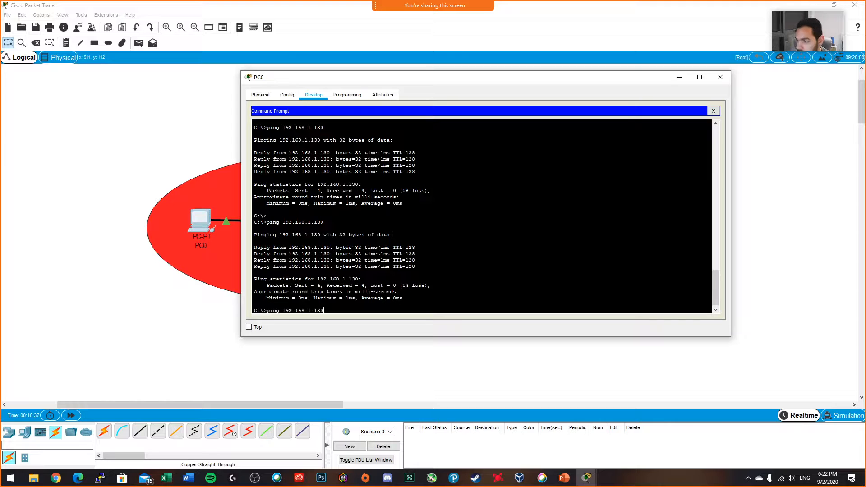
key(Return)
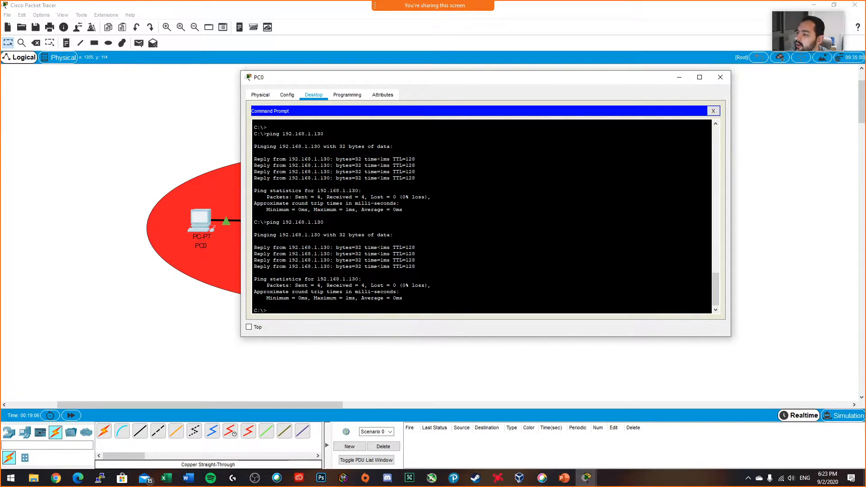
Step: Reopen PC0's IP configuration, change its static IPv4 address to 192.168.1.1, and close the configuration
click(287, 94)
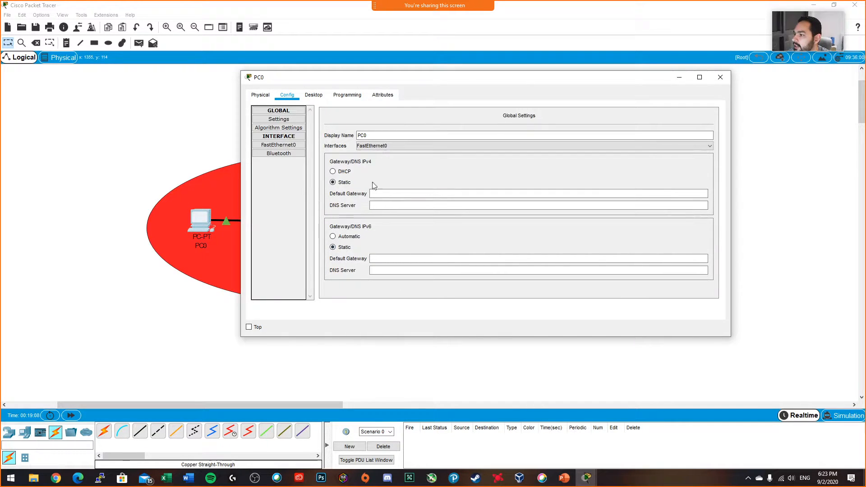
click(260, 94)
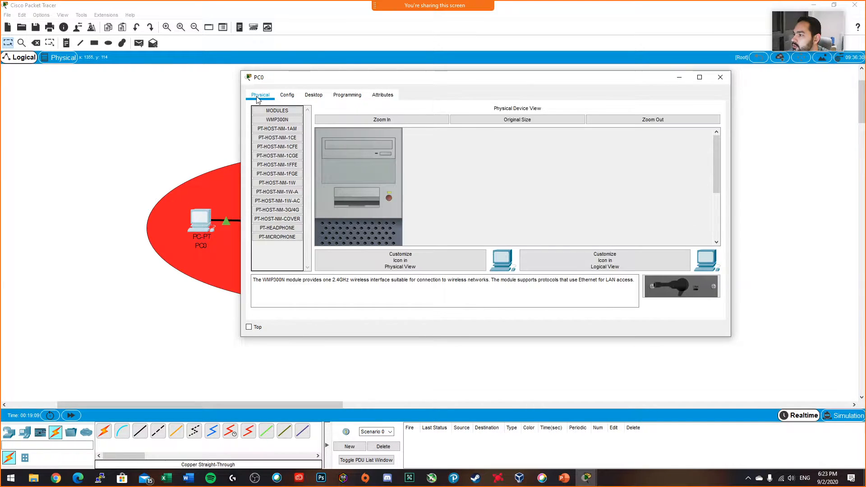
click(313, 95)
click(712, 111)
click(299, 137)
double_click(436, 158)
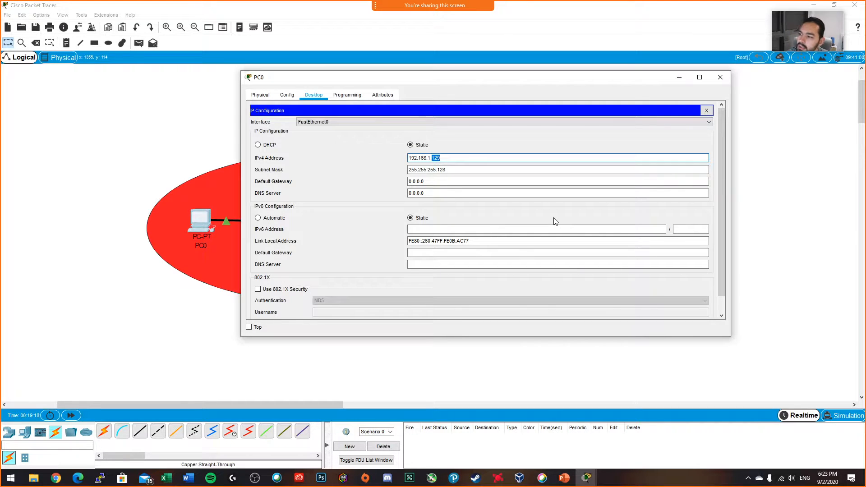
text(1)
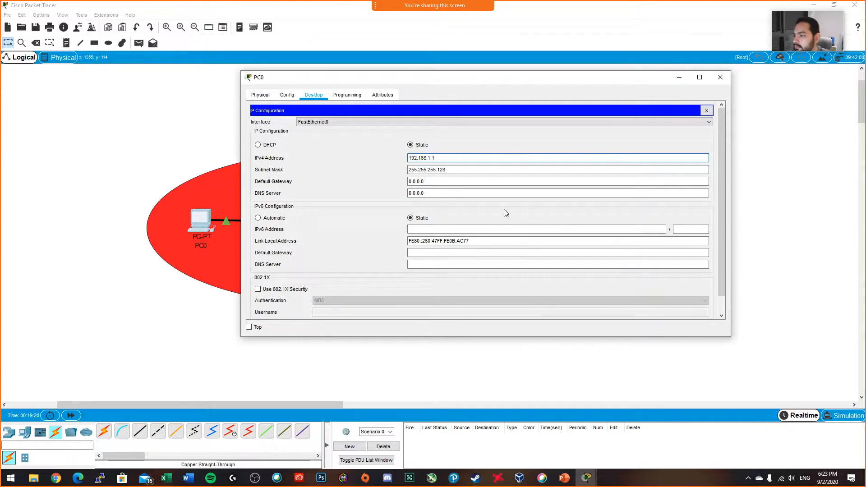
click(706, 111)
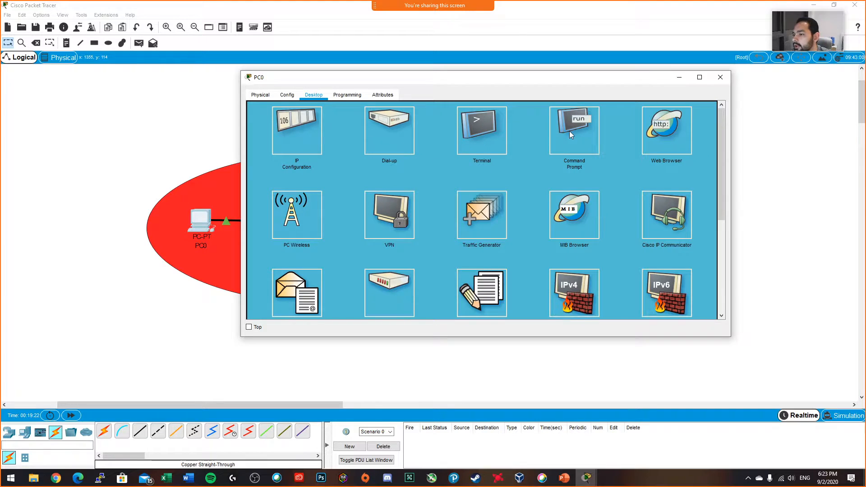
Step: Ping PC0's own address 192.168.1.1 from its command prompt and interrupt the ping
click(569, 132)
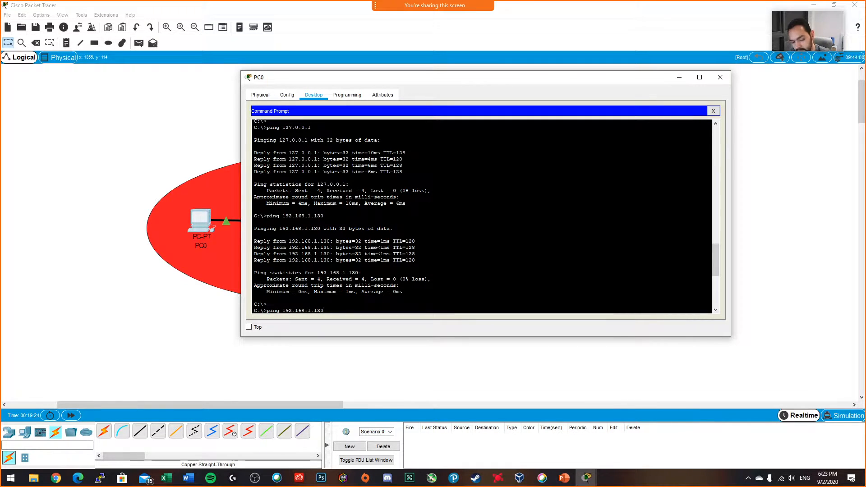
key(Up)
key(Return)
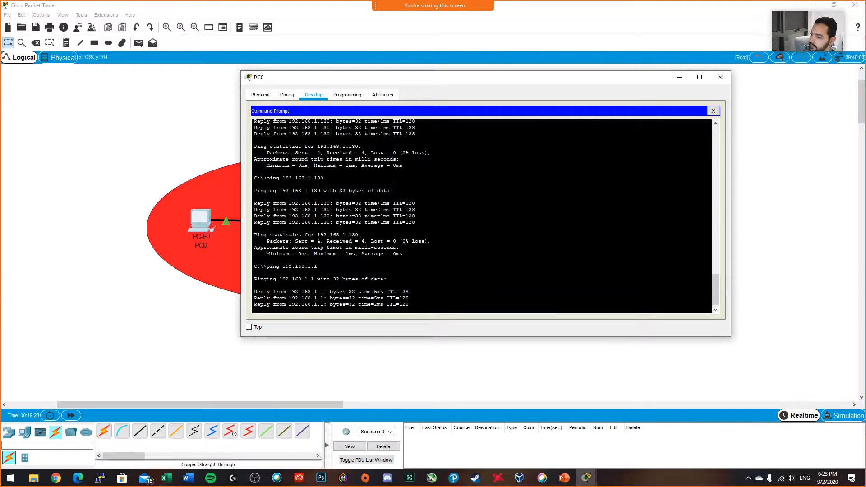
key(ctrl+c)
Step: Ping Laptop0 at 192.168.1.130 from PC0's new address
key(Up)
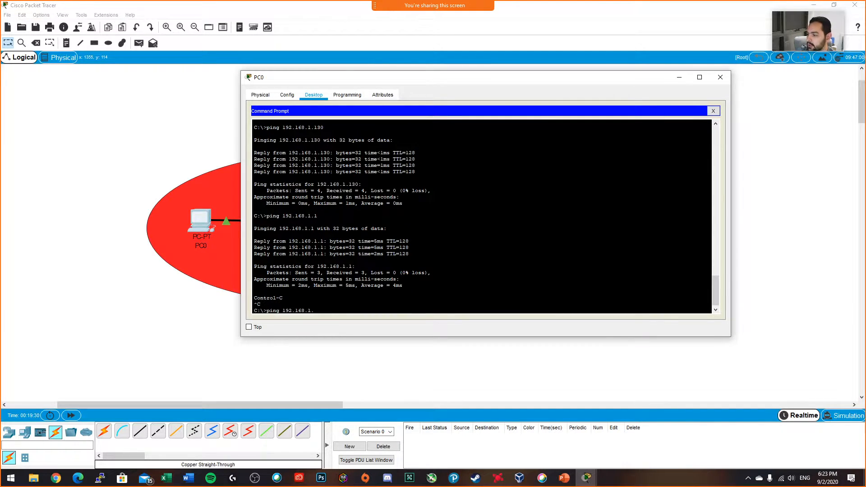
text(130)
key(Return)
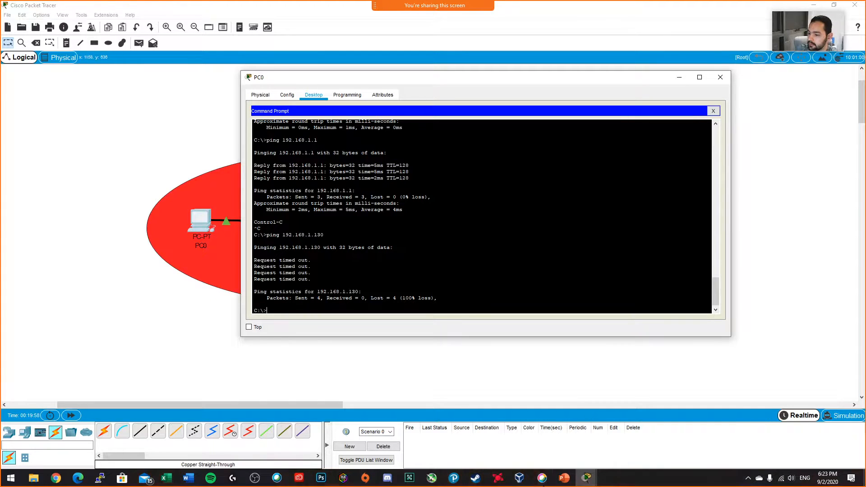
Step: Switch to Notepad with a blank document, and shrink and reposition its window
key(super)
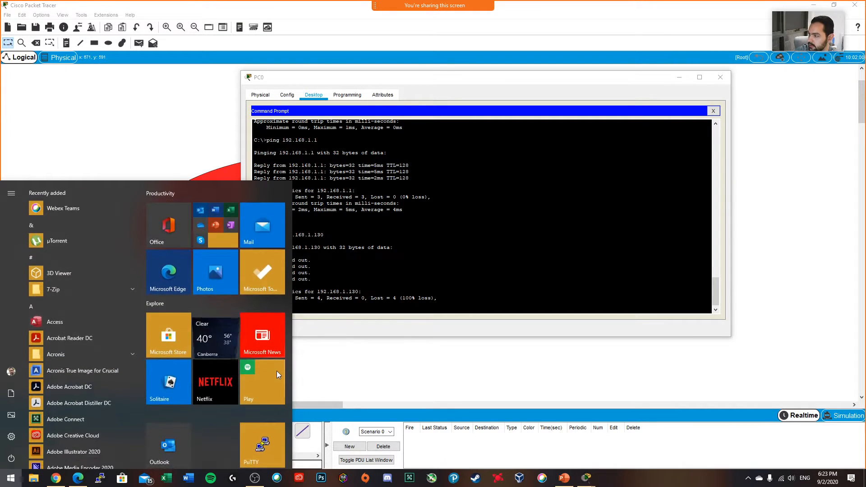
text(notepad)
key(Return)
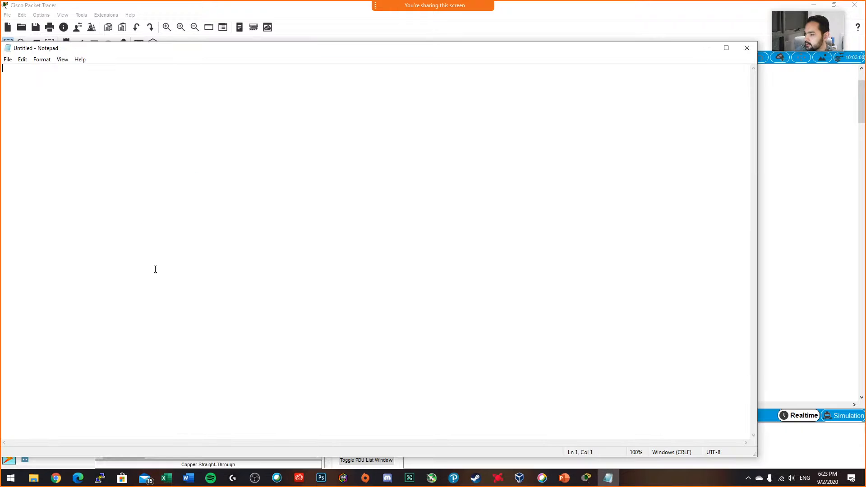
drag(758, 43, 607, 161)
drag(419, 172, 537, 114)
Step: Write the address 192.168.1.129/25 on the first line of the note and start a new line
text(192.168.)
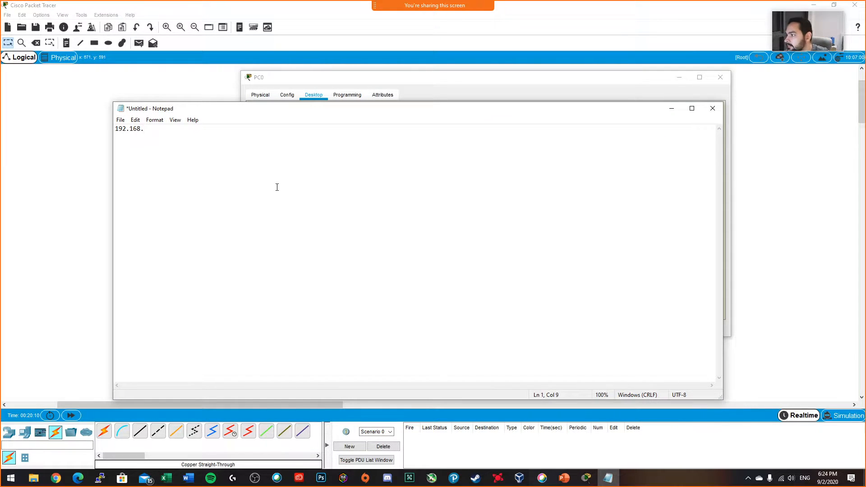
text(1.)
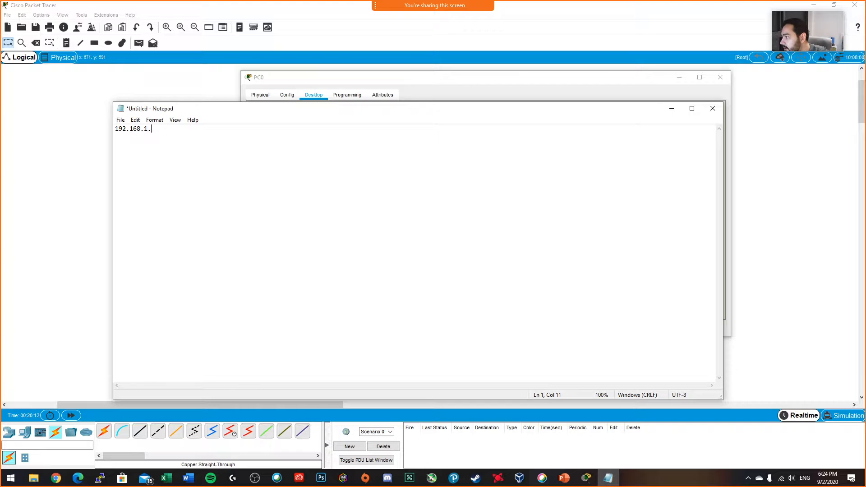
drag(377, 111, 437, 89)
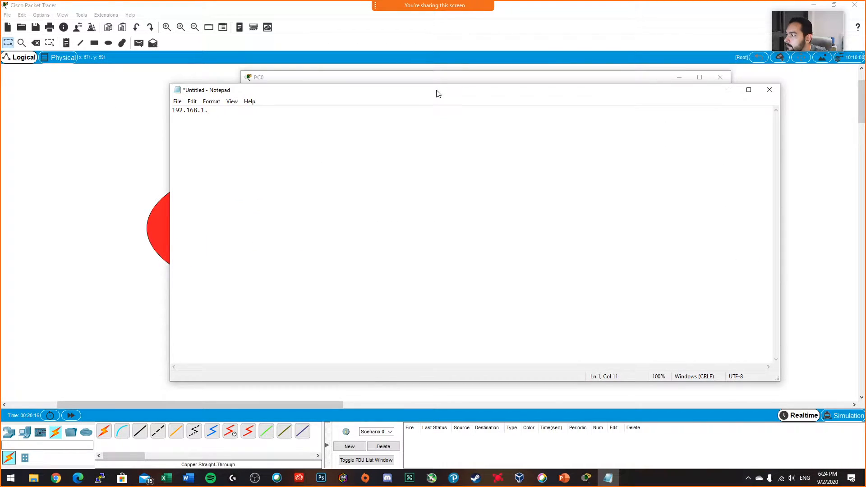
text(129)
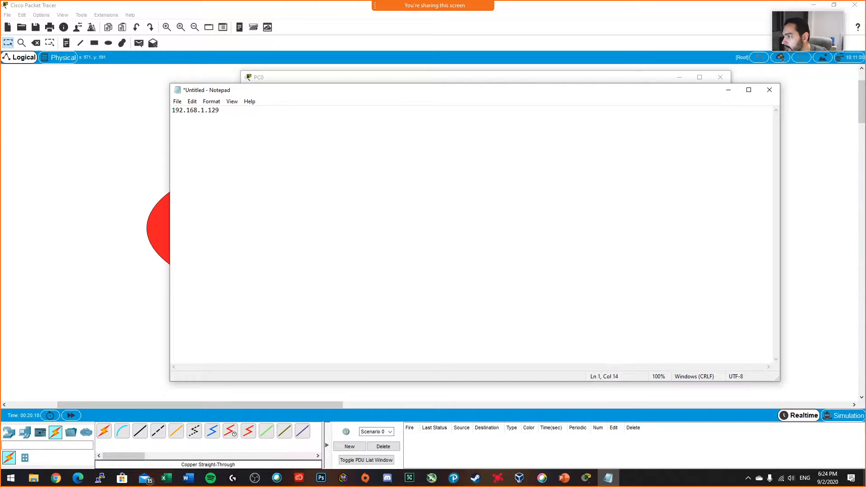
text(/)
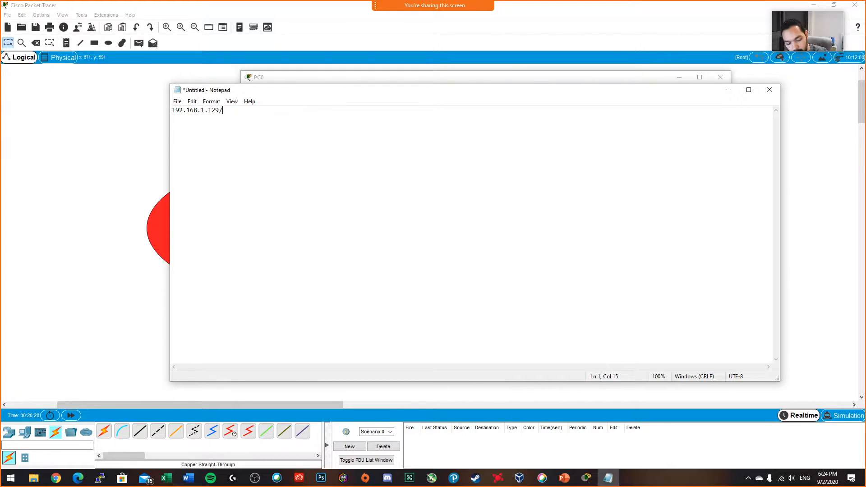
text(25)
key(Return)
Step: Enlarge the note's text display to 260% and add a blank line below the address
drag(233, 111, 171, 110)
scroll(292, 162, up, 6)
scroll(293, 163, up, 10)
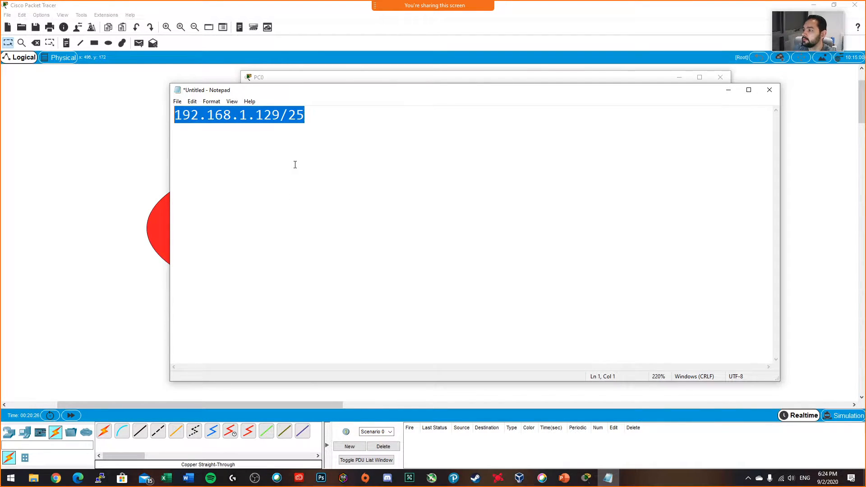
click(413, 234)
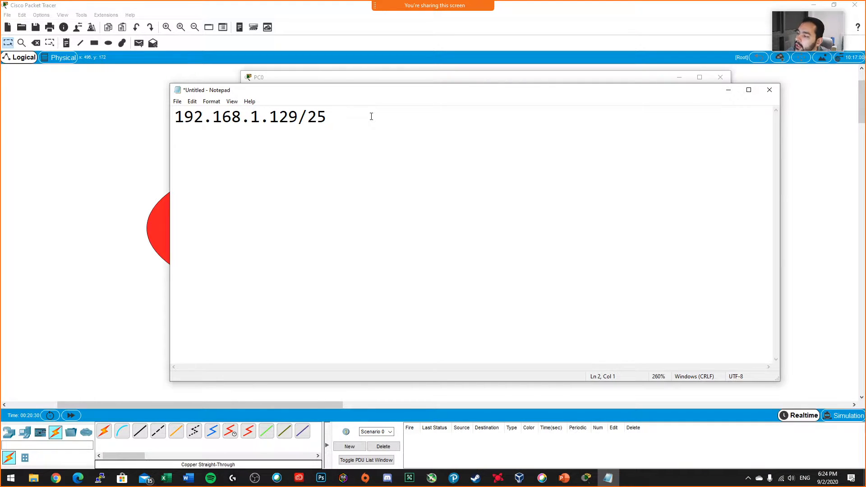
drag(339, 113, 154, 125)
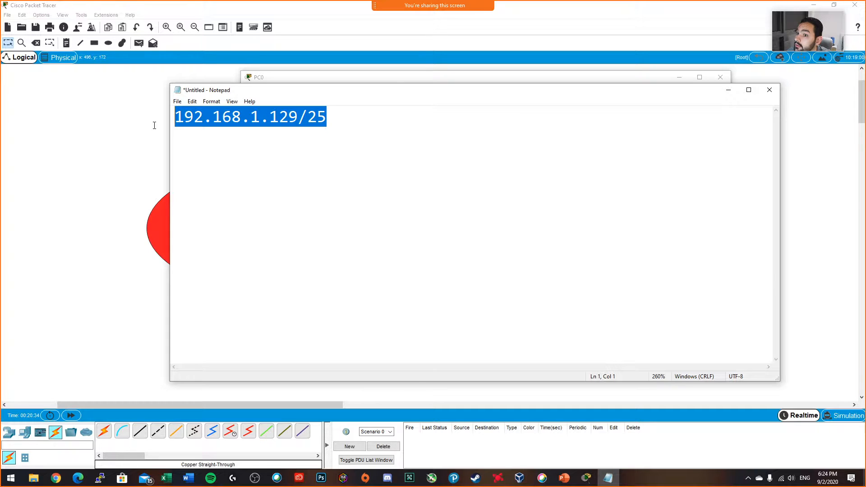
click(261, 160)
key(Return)
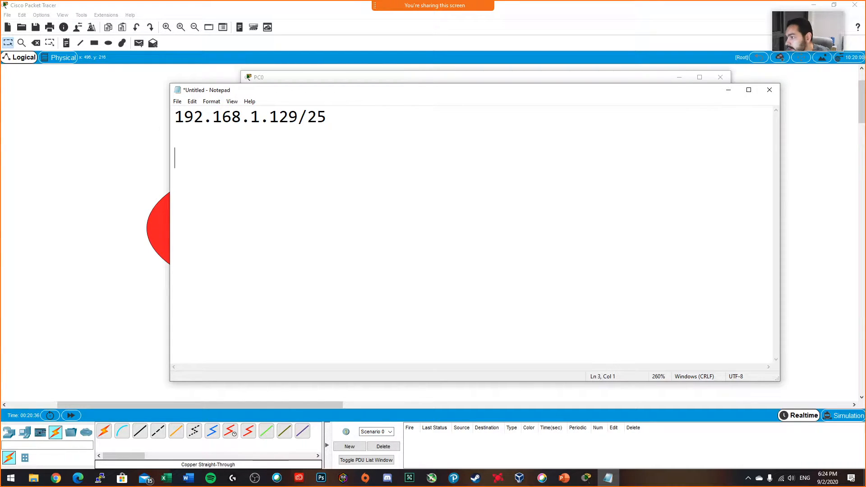
click(307, 134)
click(257, 155)
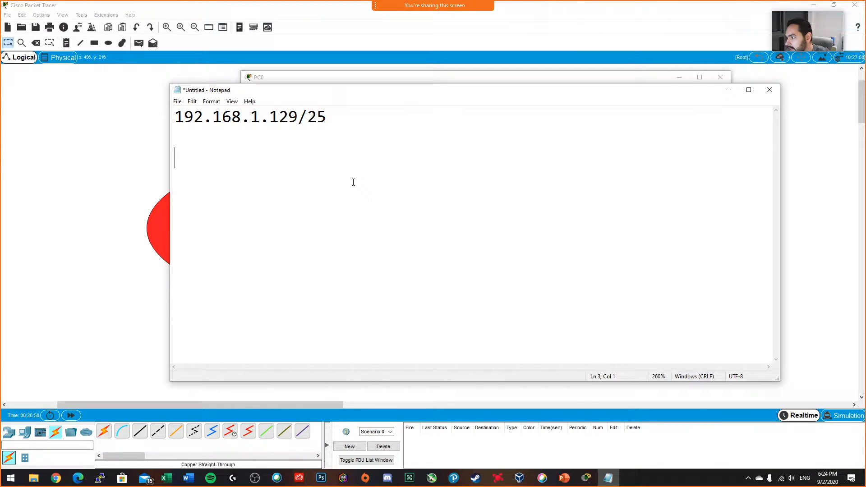
Step: Write the first octet of the address in binary, 11000000 followed by a dot, on the note's third line
drag(175, 117, 307, 117)
click(262, 188)
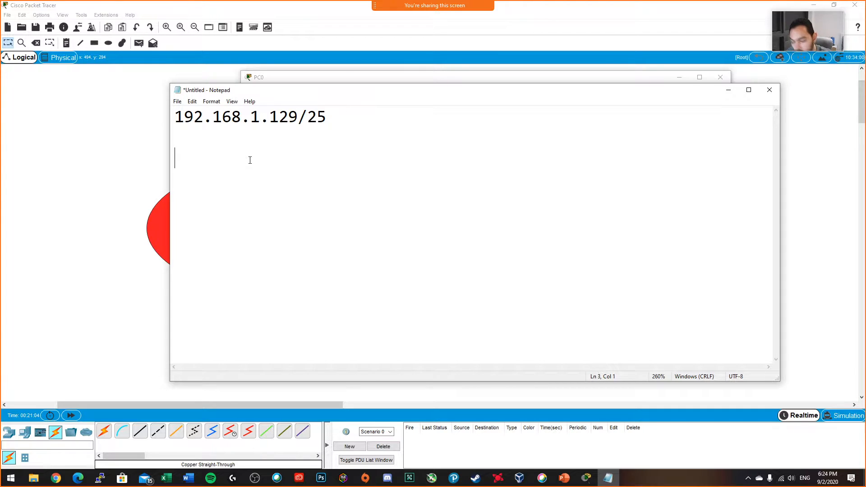
text(114)
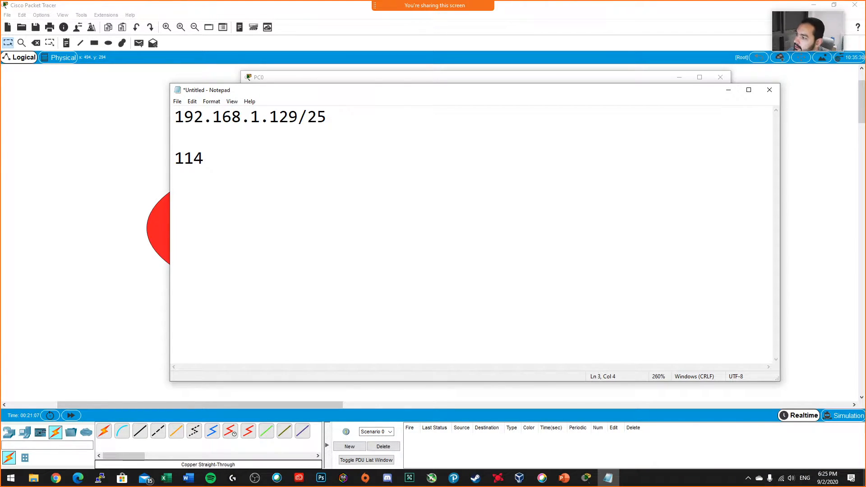
key(BackSpace)
text(0)
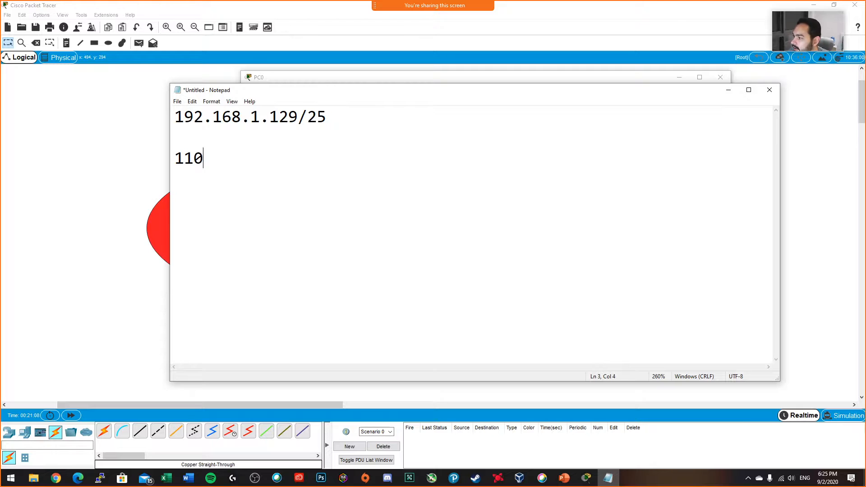
text(0)
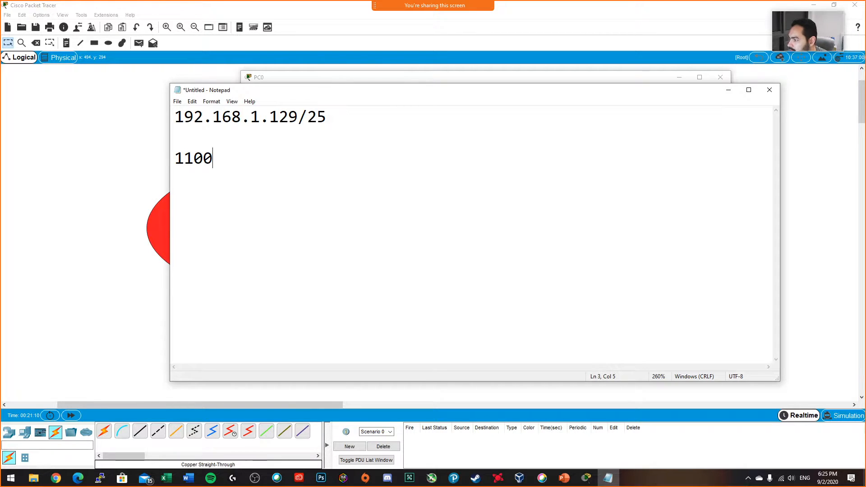
key(BackSpace)
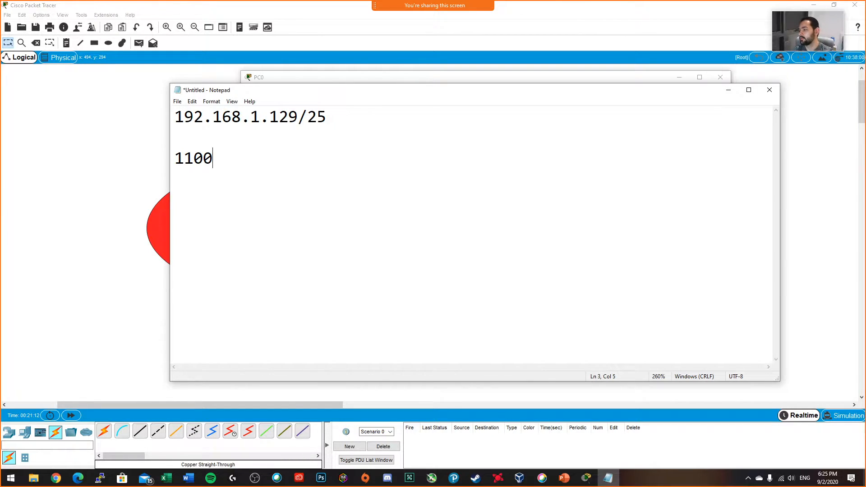
text(0000)
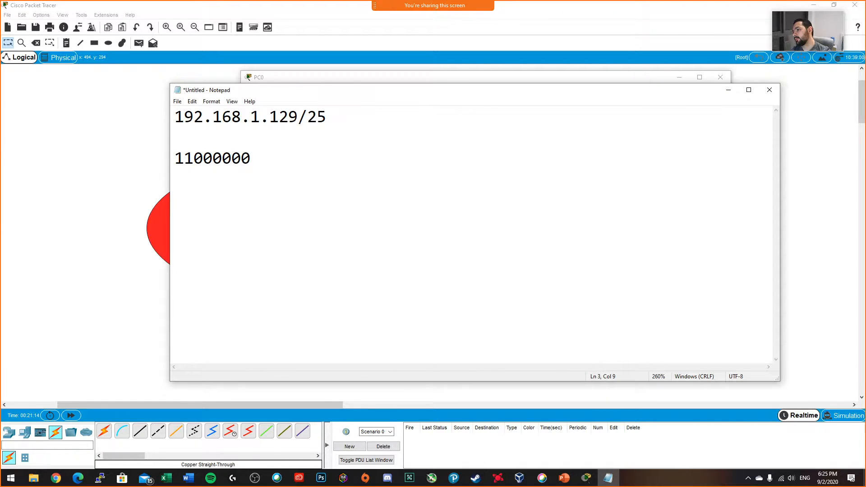
text(.)
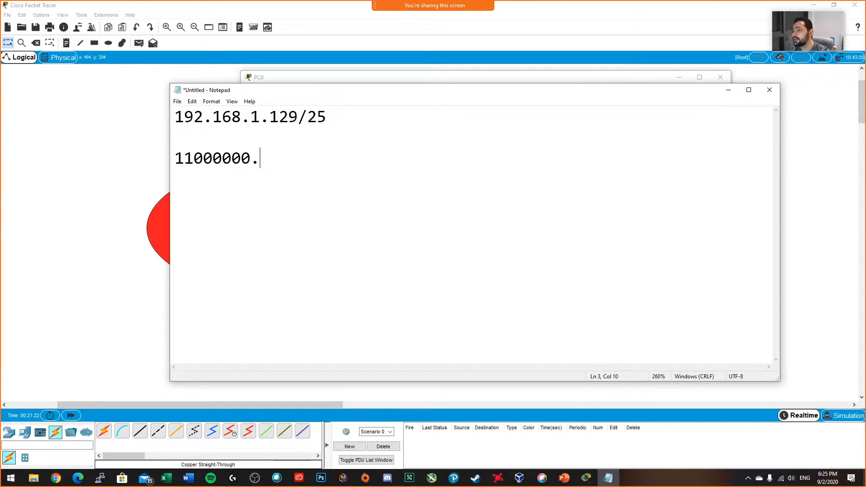
Step: Add the second octet in binary, 10101000, followed by a dot, to the binary address line
text(1)
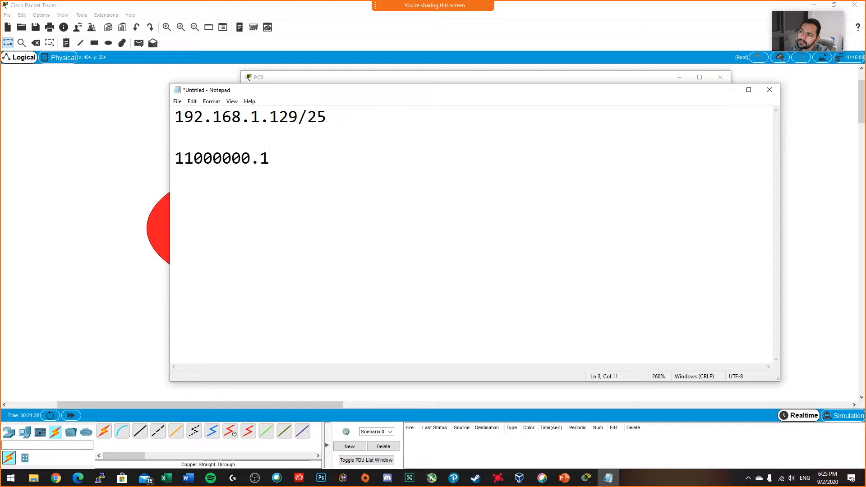
text(0)
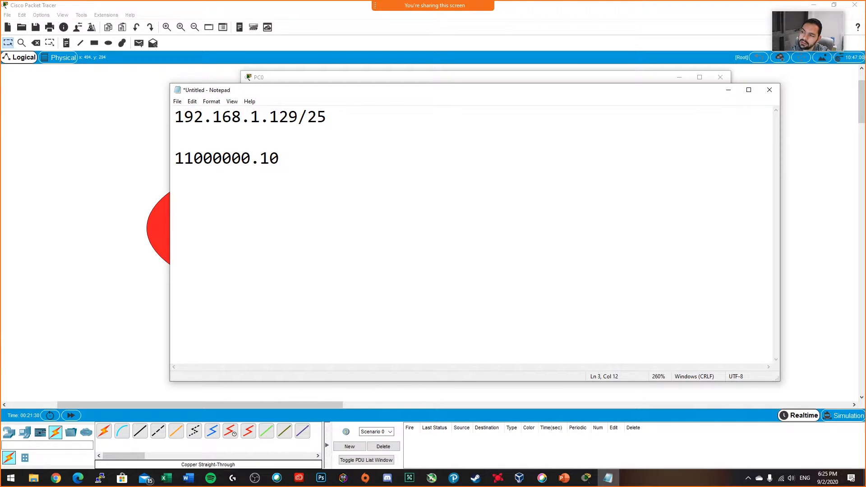
text(1)
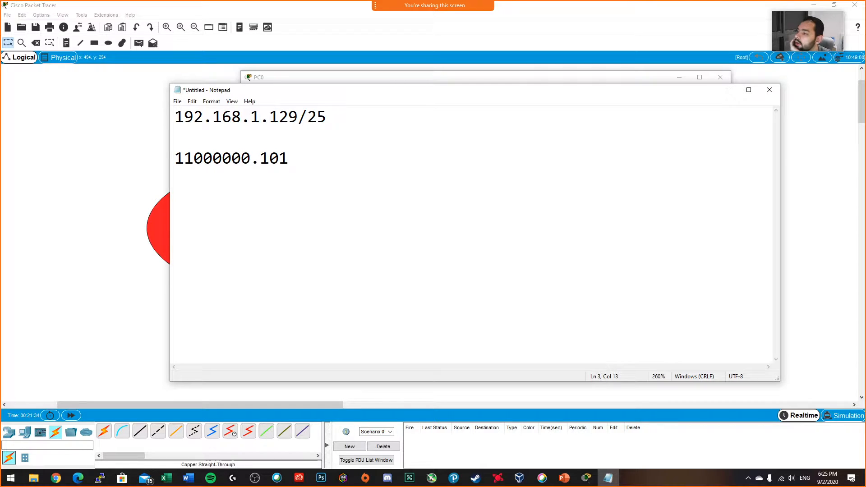
drag(260, 154, 289, 153)
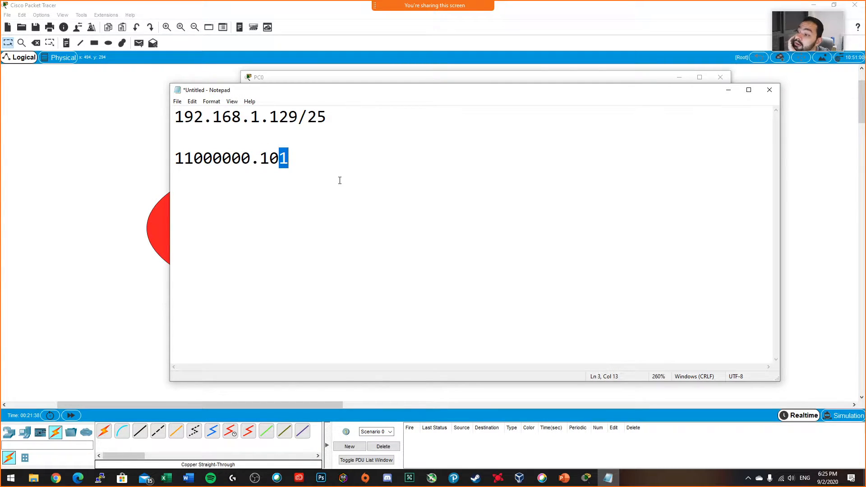
click(330, 159)
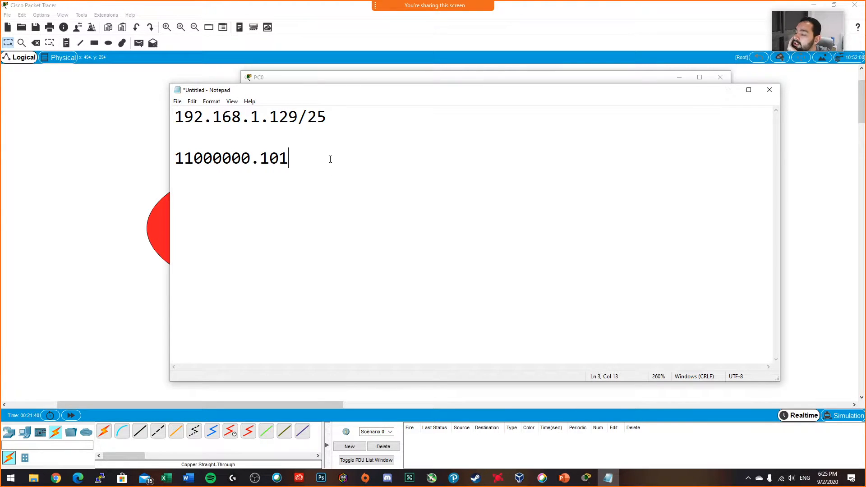
text(0)
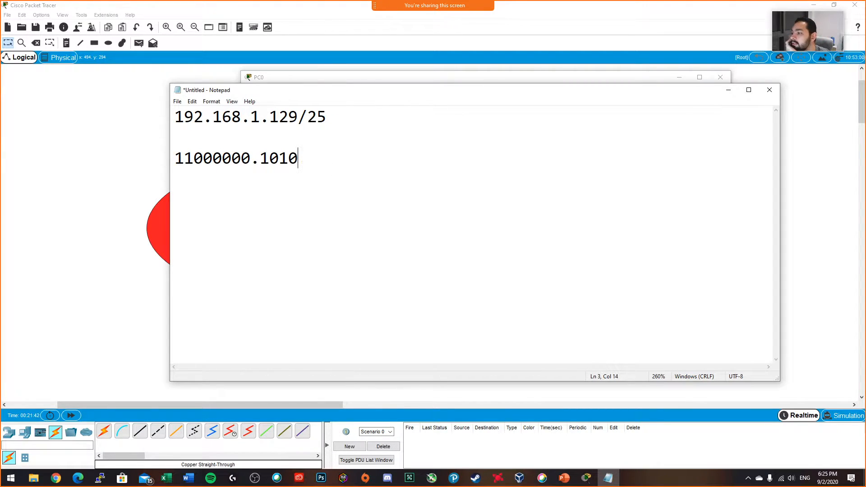
text(1)
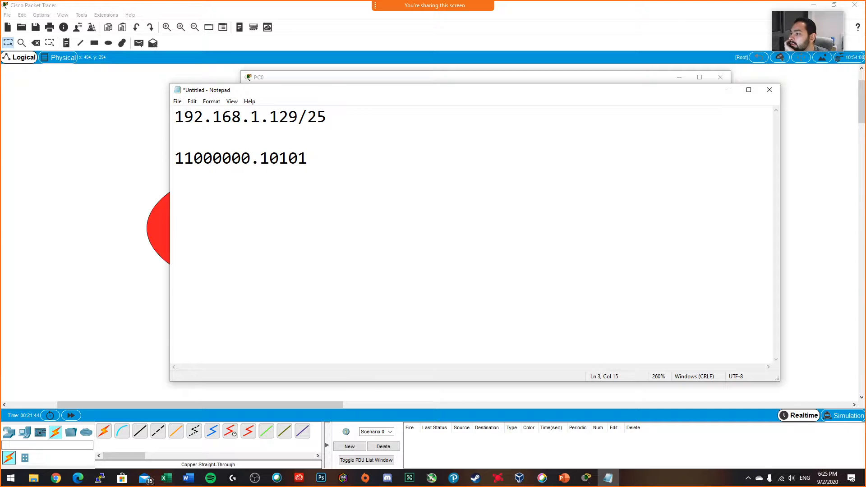
text(000.)
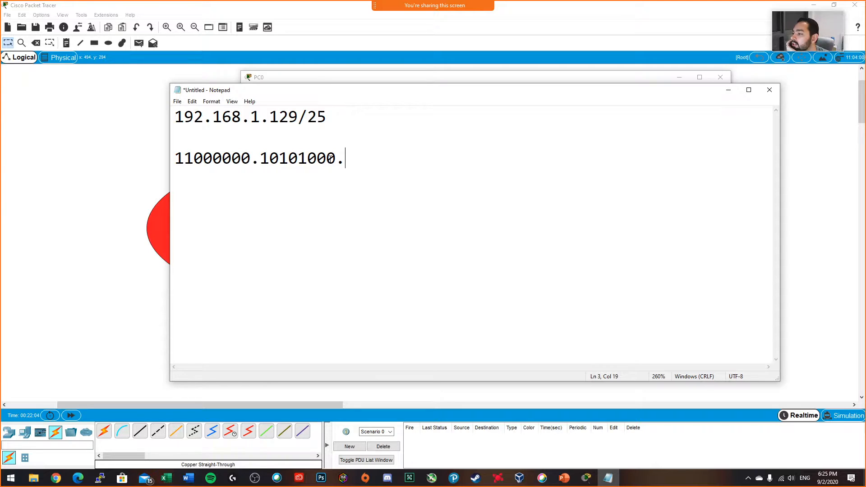
Step: Complete the binary address with the octets 00000001.10000001 and start a new line
text(000000)
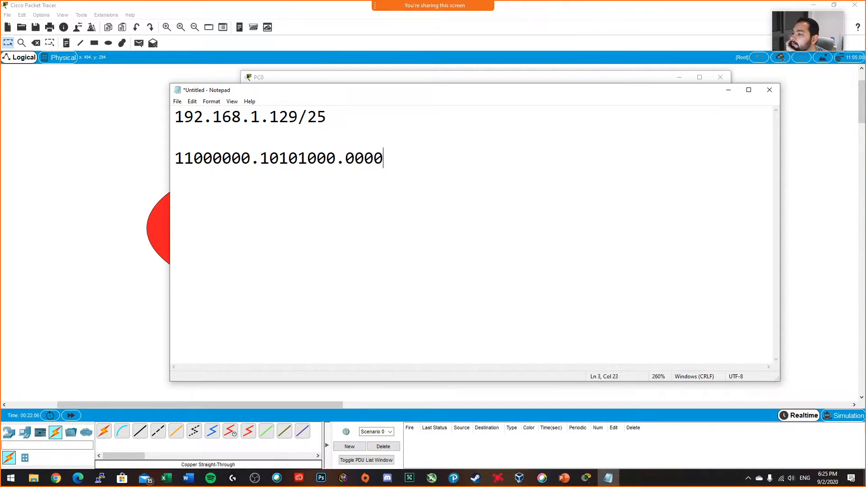
text(01)
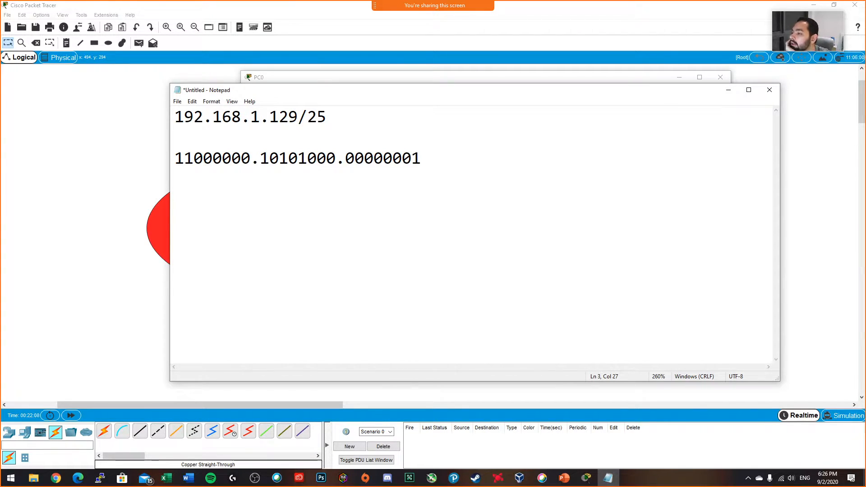
text(.)
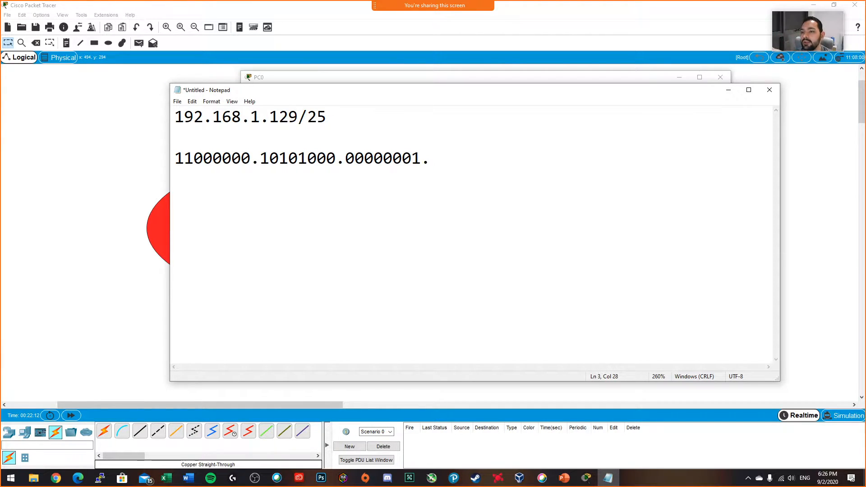
text(1)
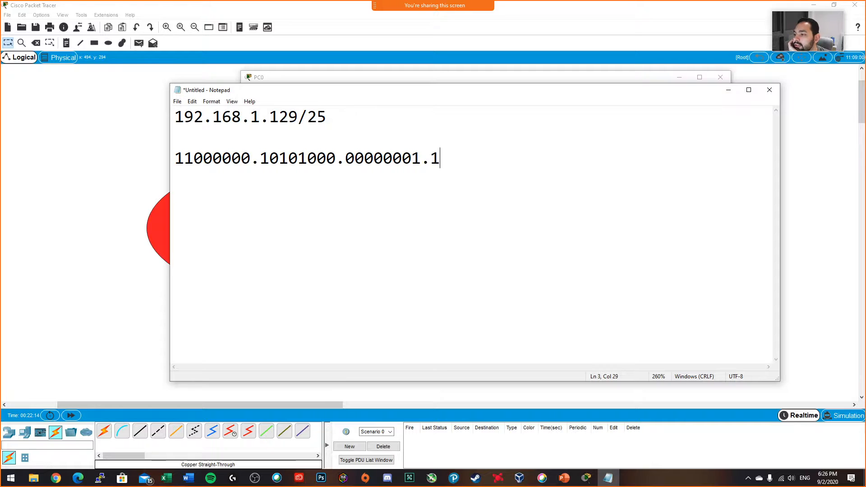
text(000)
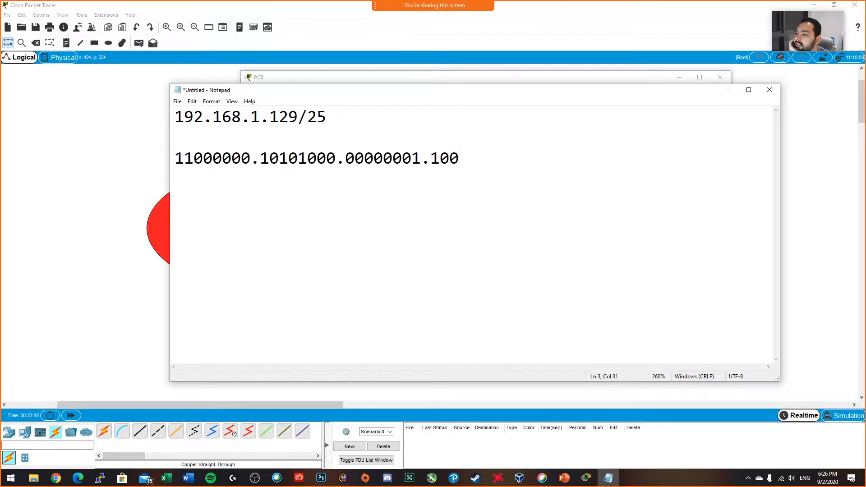
text(0001)
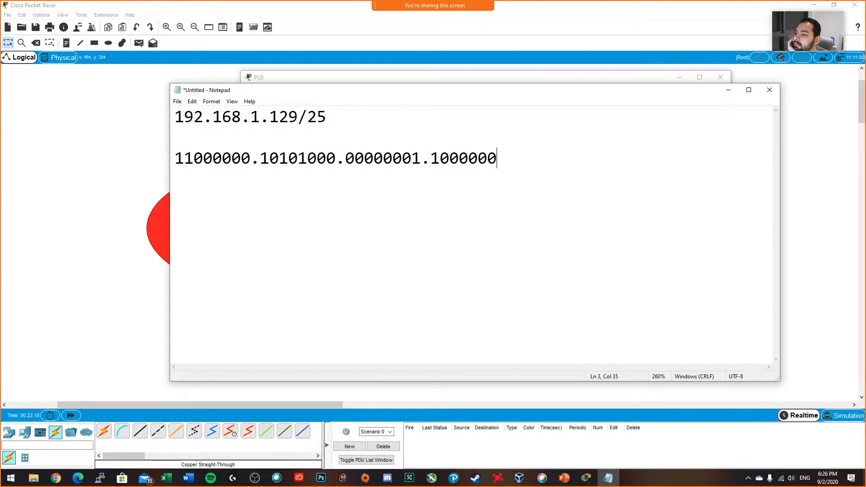
key(Return)
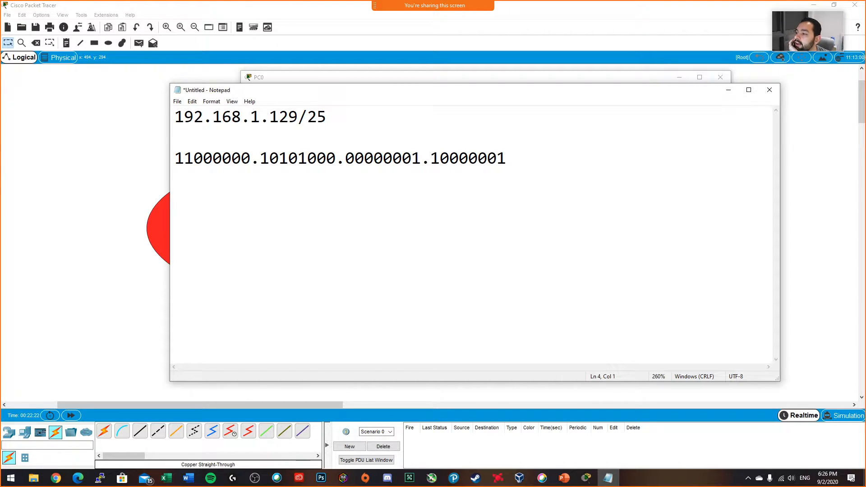
Step: Write the indented label ANDing near the middle of the line below the binary address and start a new line
key(Tab)
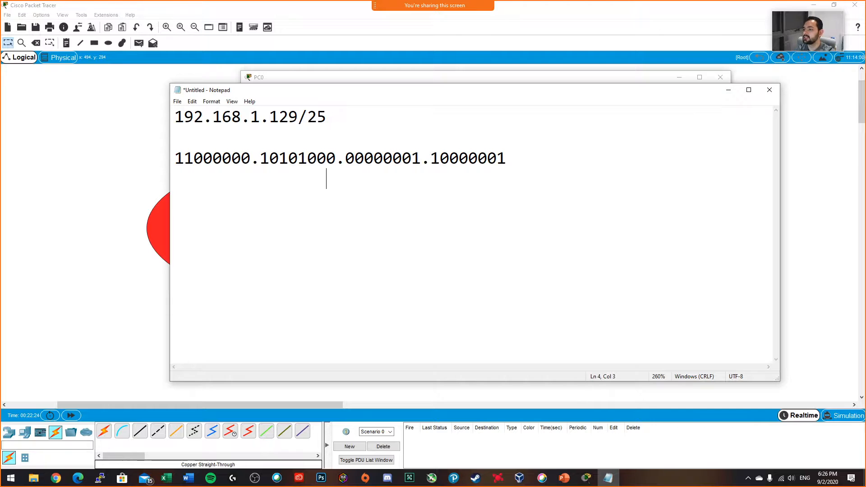
text(AND)
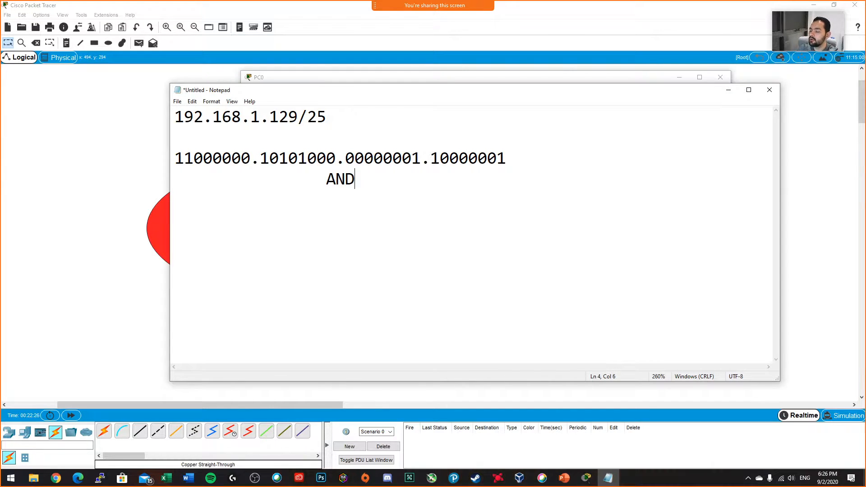
text(ing)
key(Return)
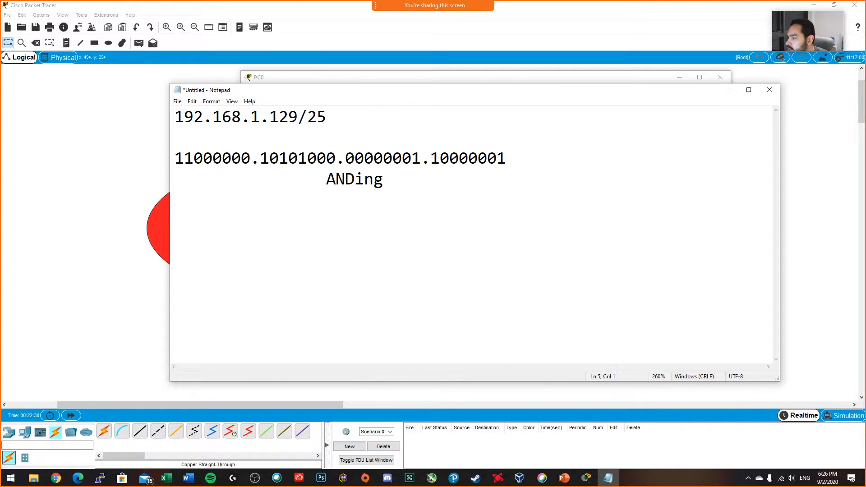
Step: Write the /25 subnet mask in binary, 11111111.11111111.11111111.10000000, on the line below the ANDing label
text(1111411)
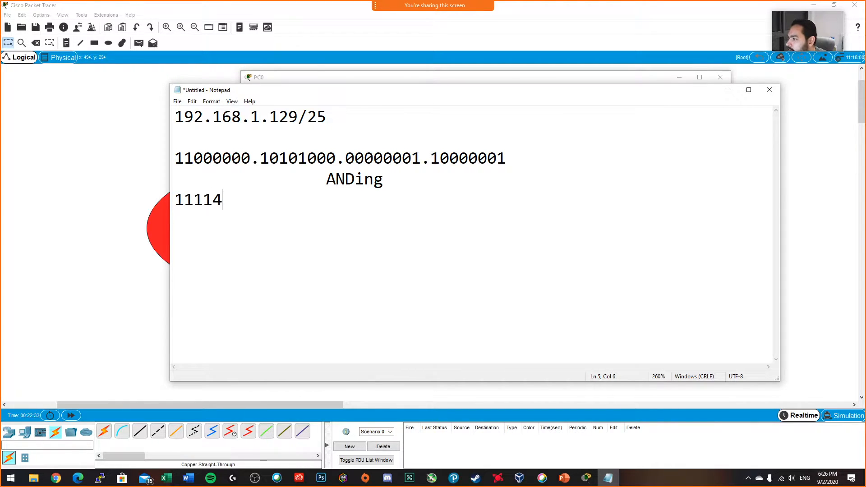
key(BackSpace)
key(BackSpace)
key(BackSpace)
text(1111.11111111.)
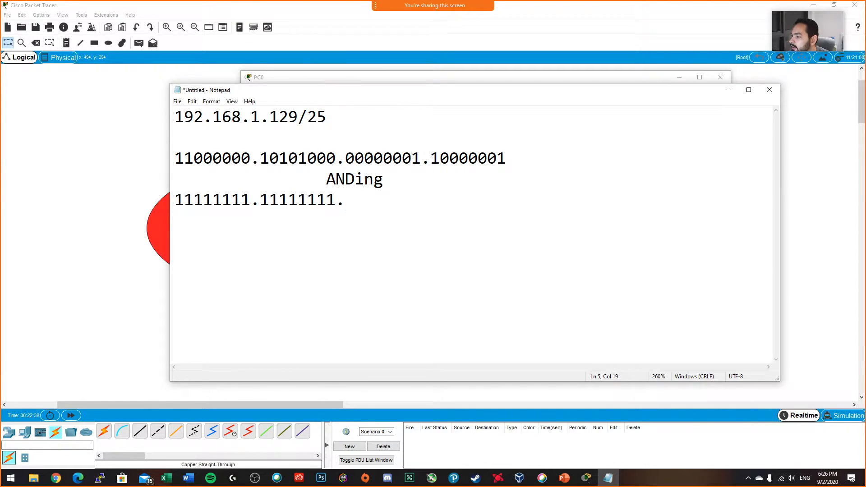
text(11111111)
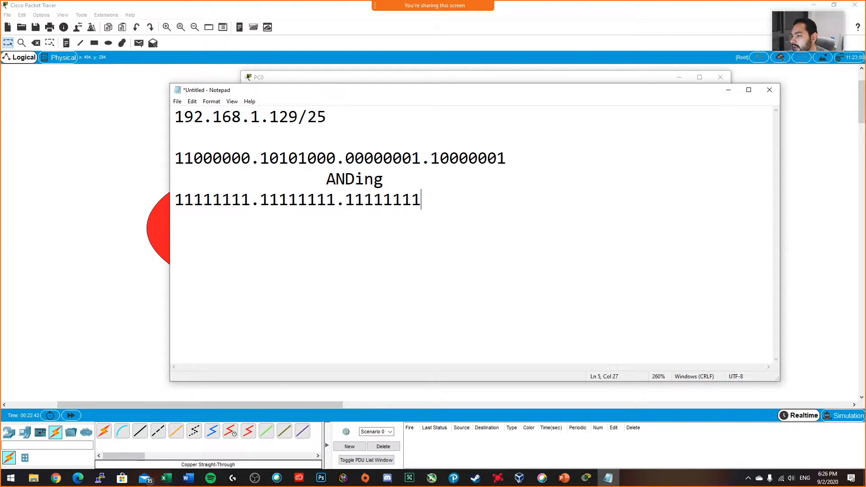
text(.1)
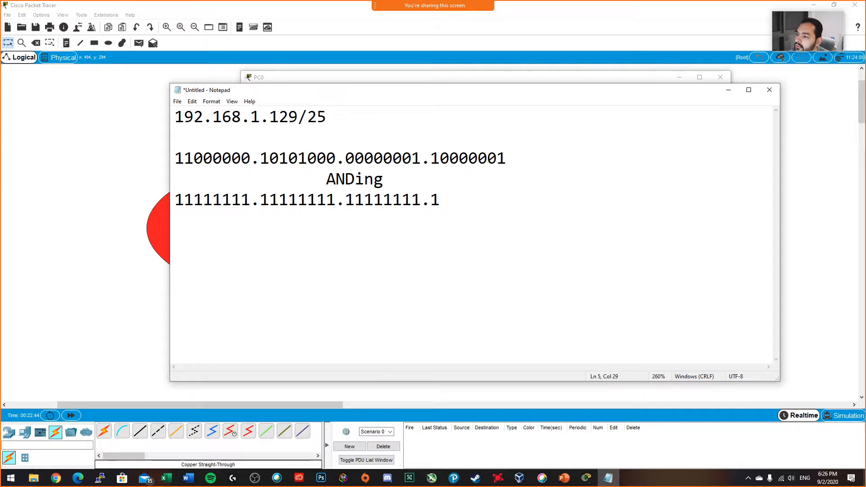
text(0000000)
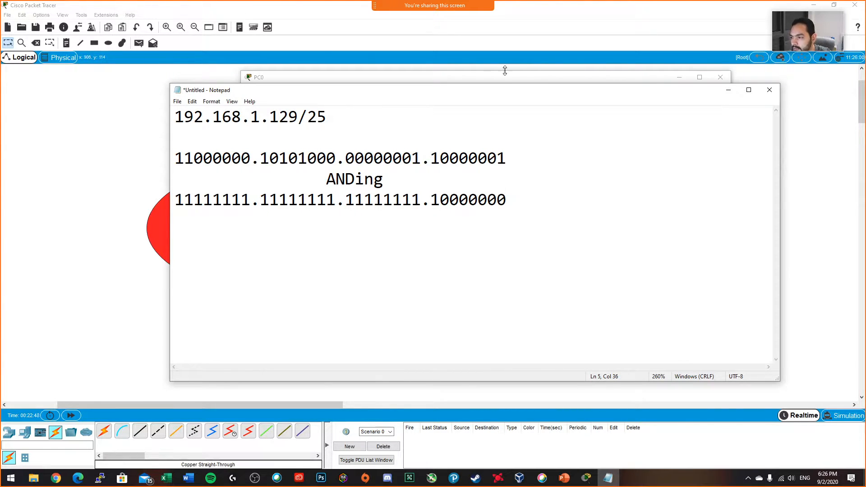
Step: Add a separator line of equals signs below the binary subnet mask and start a new line
key(Return)
text(===================================)
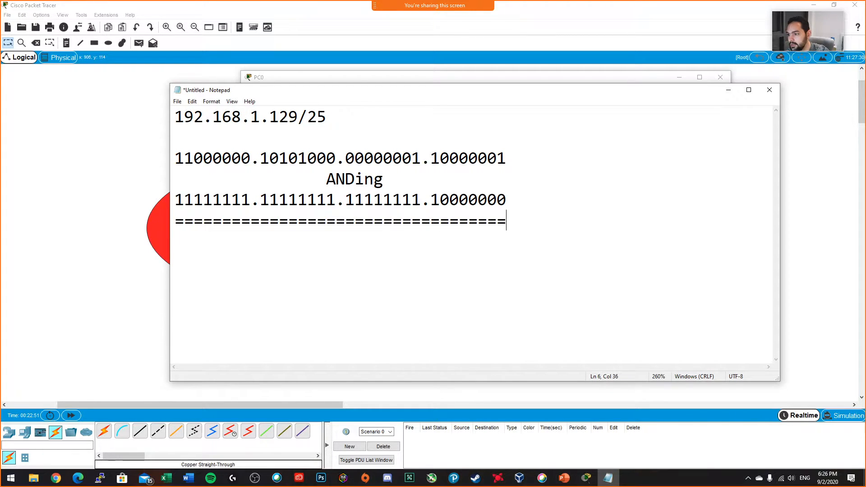
key(Return)
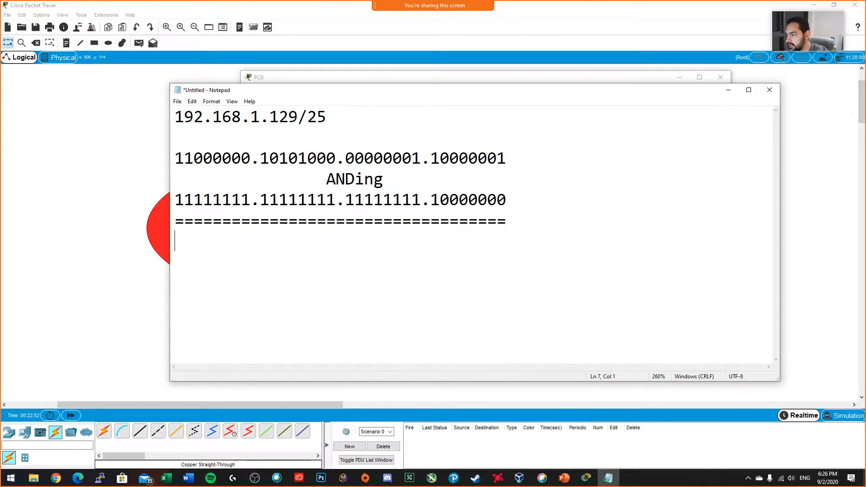
Step: Write the resulting network address 192.168.1.128/25 below the separator line and highlight it
text(192.168.1.)
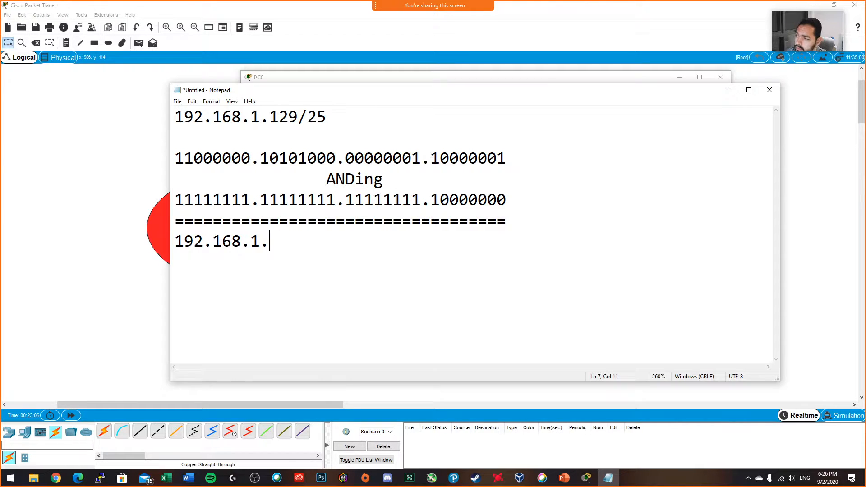
text(1)
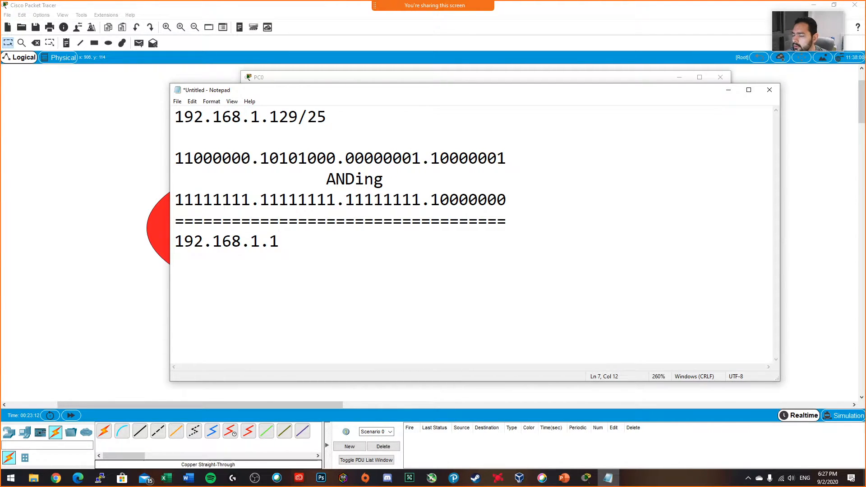
key(BackSpace)
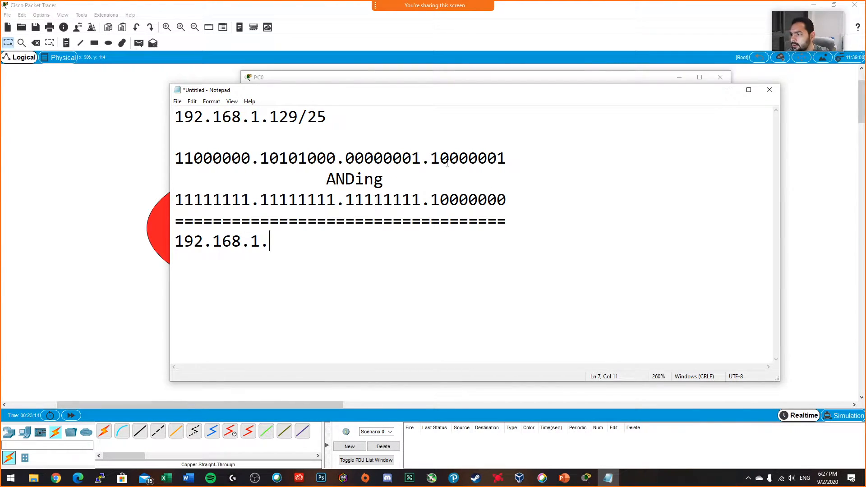
mouse_move(430, 158)
mouse_down()
mouse_move(435, 190)
mouse_move(430, 158)
mouse_up()
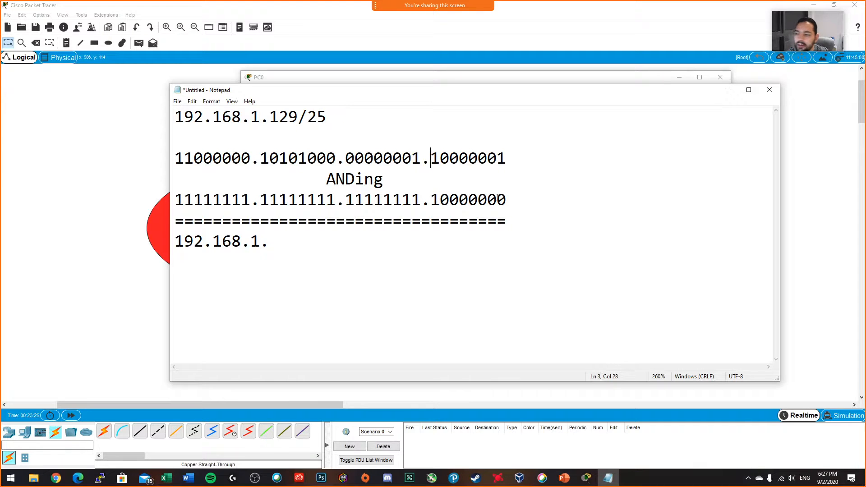
click(336, 243)
text(128/25)
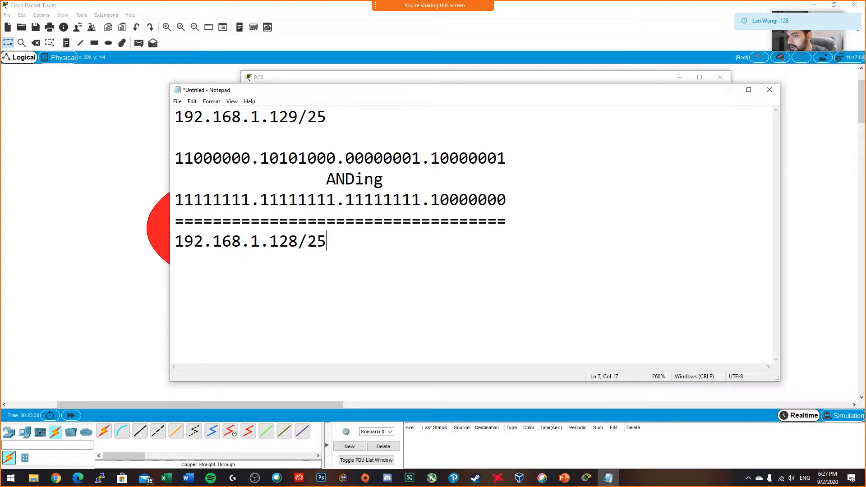
drag(353, 239, 171, 244)
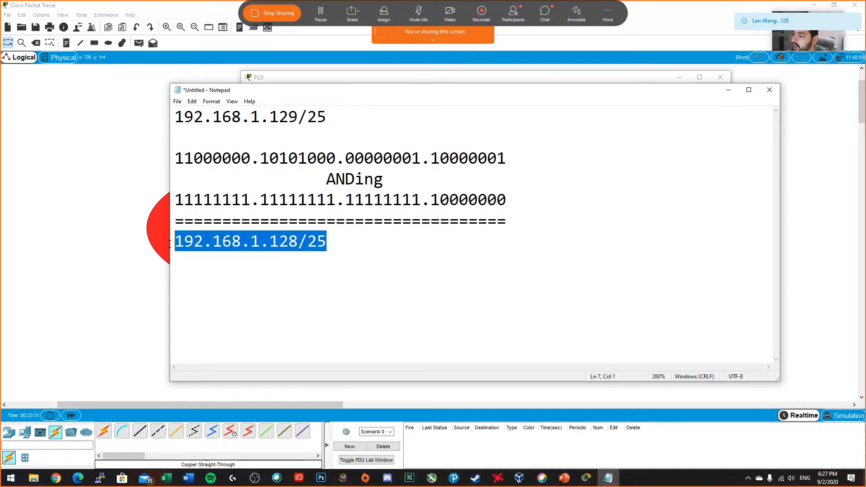
Step: Leave a blank line below the network address and write the broadcast address 192.168.1.255/25
click(328, 267)
key(Return)
key(Return)
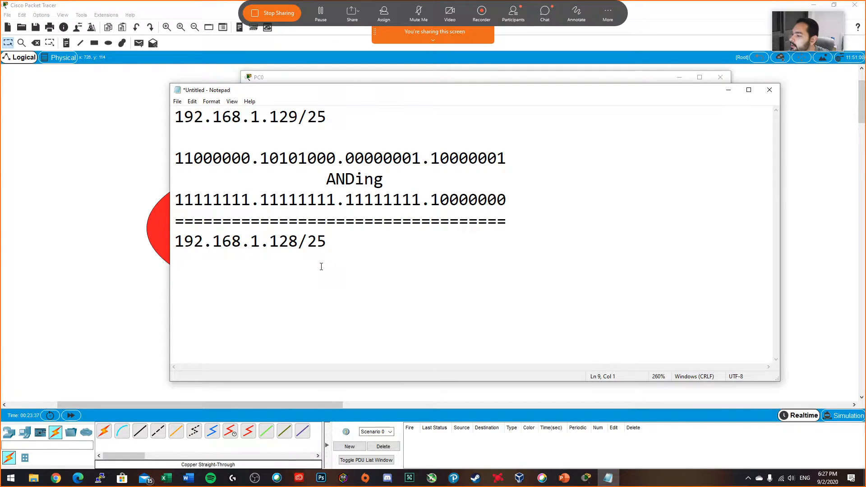
drag(507, 199, 440, 199)
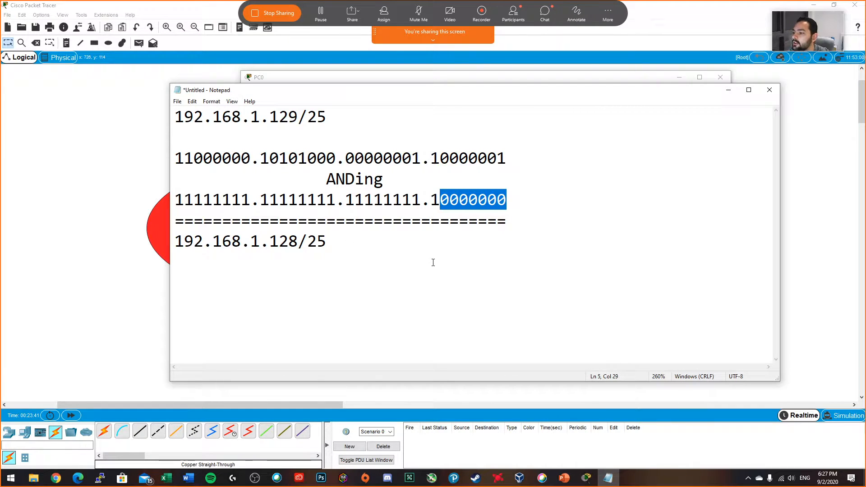
click(311, 287)
text(1)
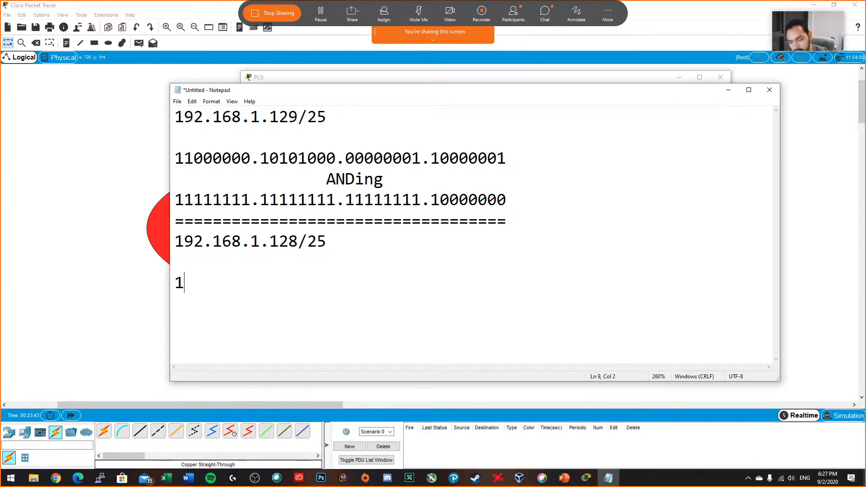
text(92.168.1.255/25)
Step: Write the indented address range 192.168.1.129-192.168.1.255 on the line between the network and broadcast addresses
click(327, 250)
click(335, 267)
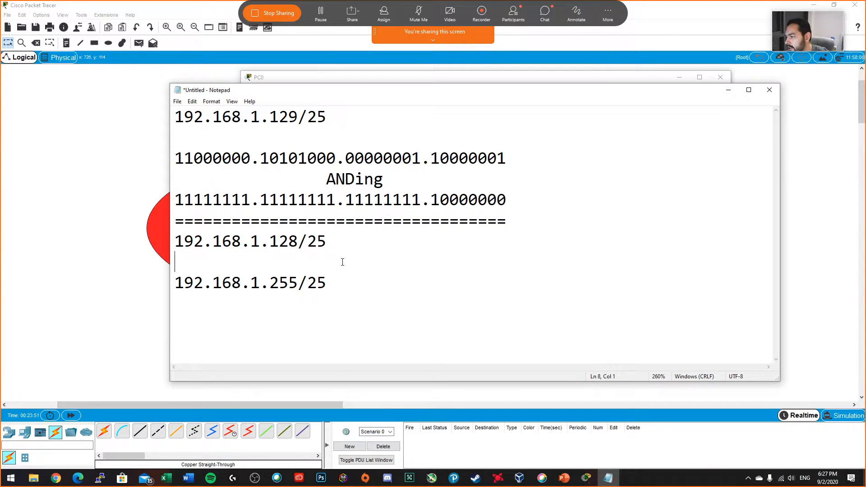
text(192.168.1.)
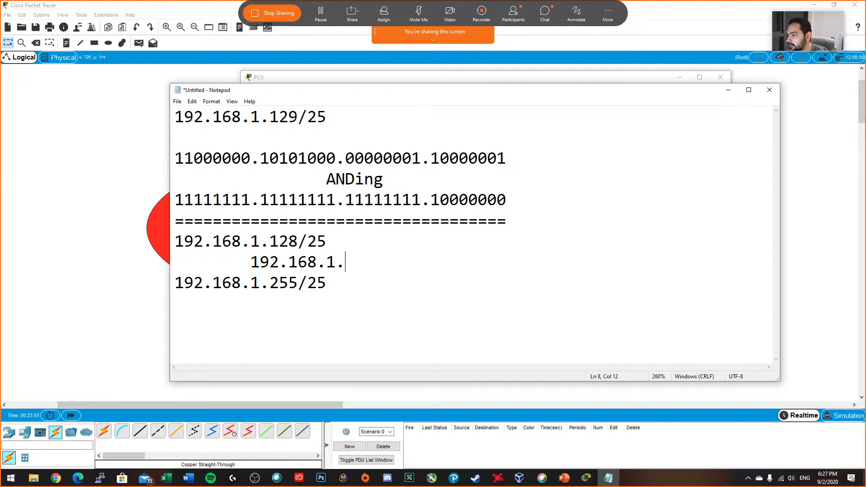
text(129-)
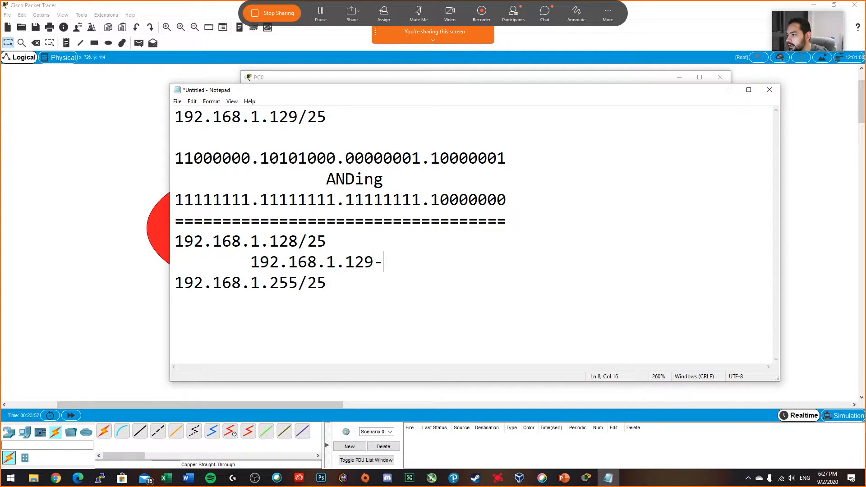
text(192.168.)
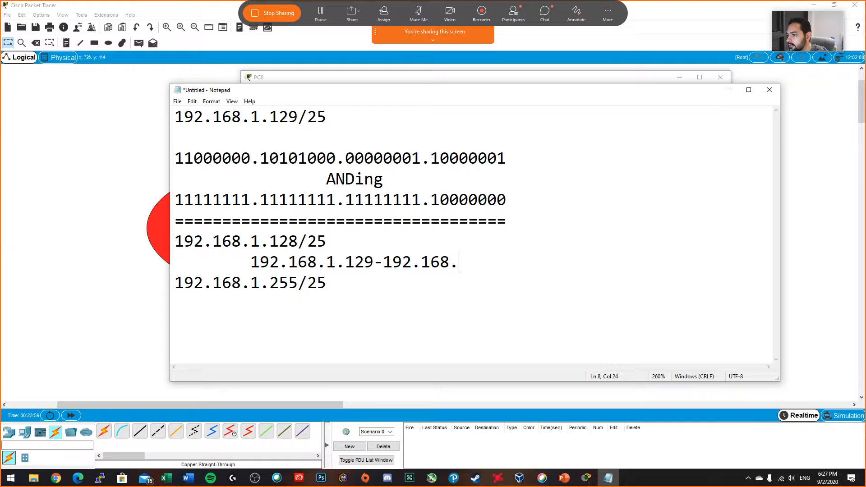
text(1.)
text(255)
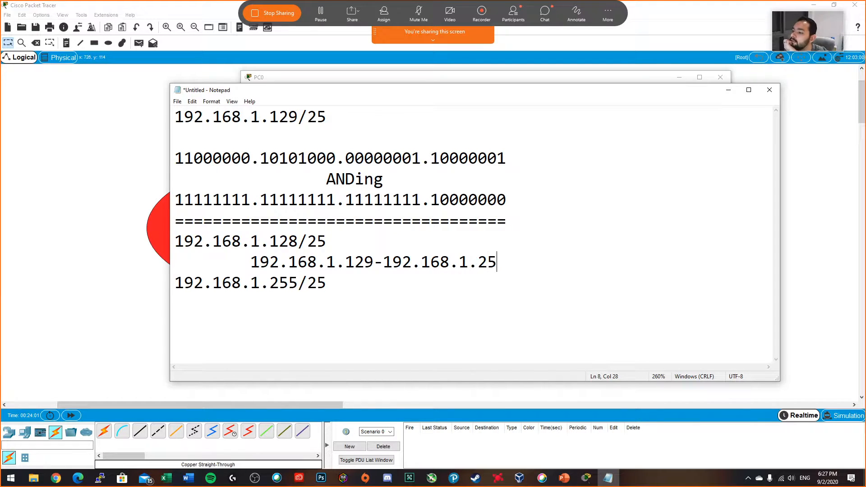
Step: Correct the end of the host address range to 192.168.1.254
double_click(307, 283)
double_click(367, 257)
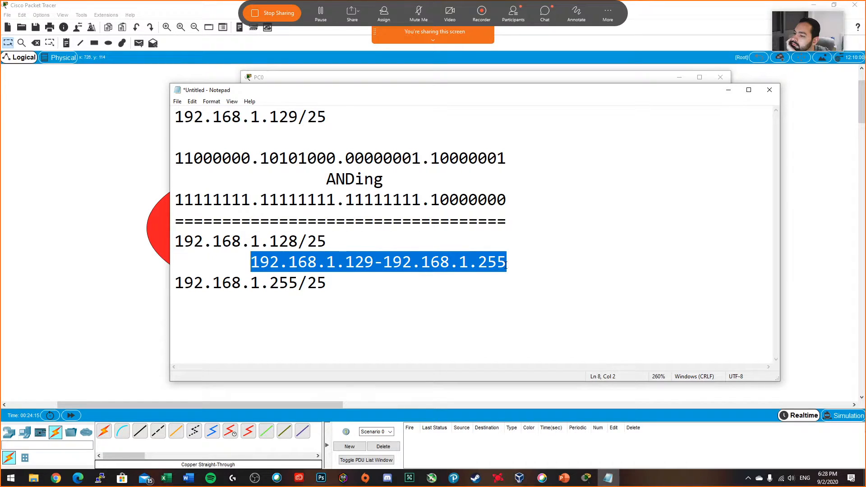
click(544, 278)
key(BackSpace)
text(4)
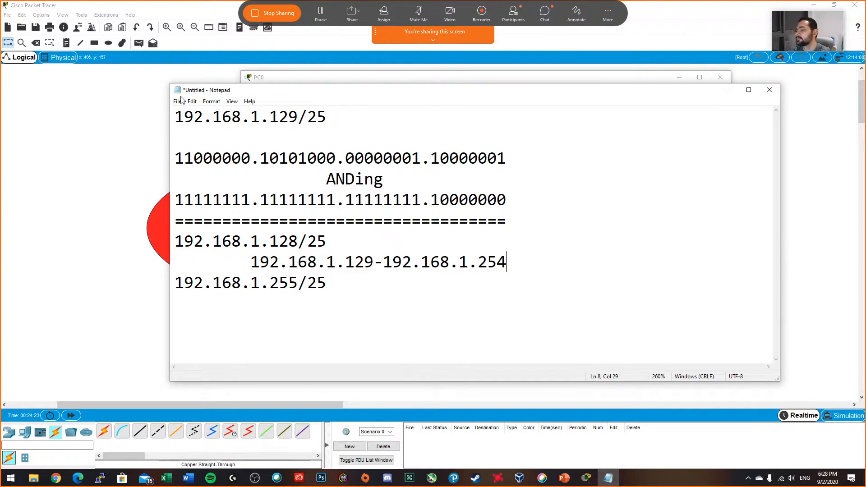
Step: Compare the /25 prefix, usable host range and network address in the notes with the ping results in PC0's Command Prompt
drag(328, 118, 308, 117)
drag(507, 262, 249, 271)
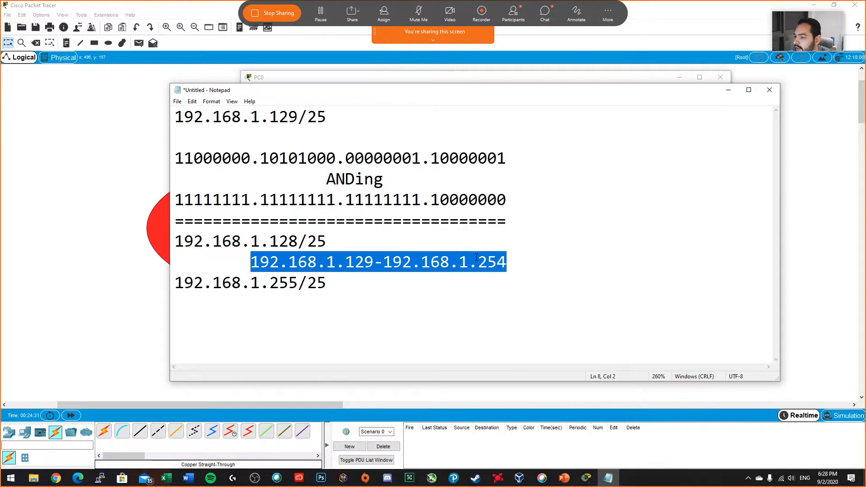
drag(345, 261, 375, 261)
drag(487, 261, 497, 262)
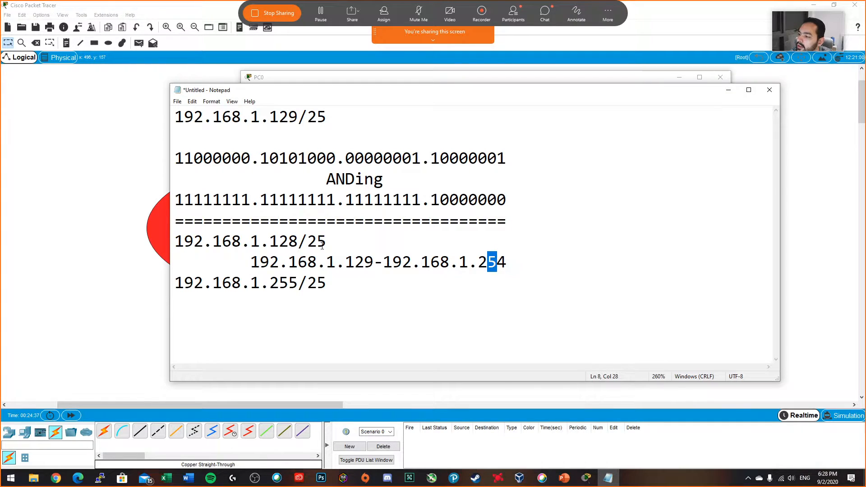
drag(327, 243, 307, 242)
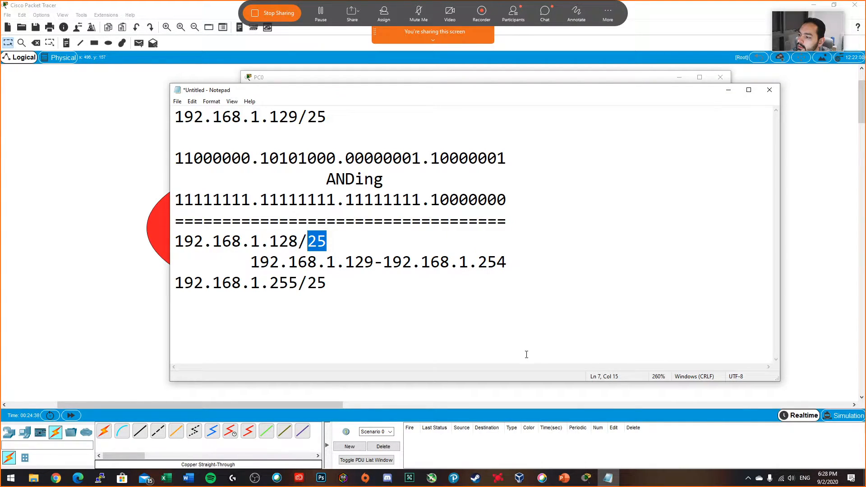
drag(558, 95, 571, 347)
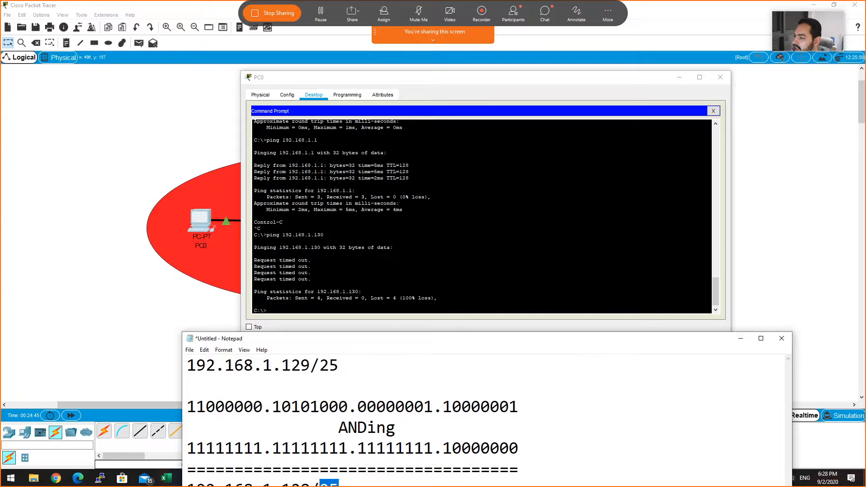
drag(396, 342, 351, 285)
drag(497, 80, 476, 53)
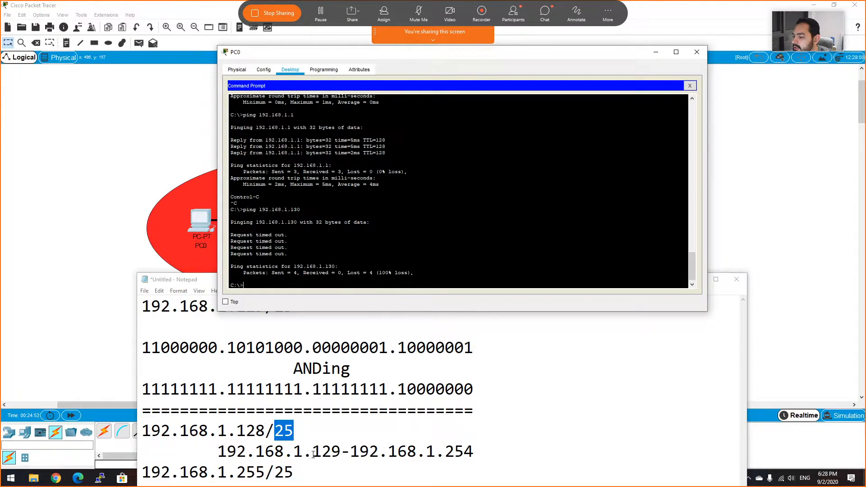
drag(181, 280, 196, 70)
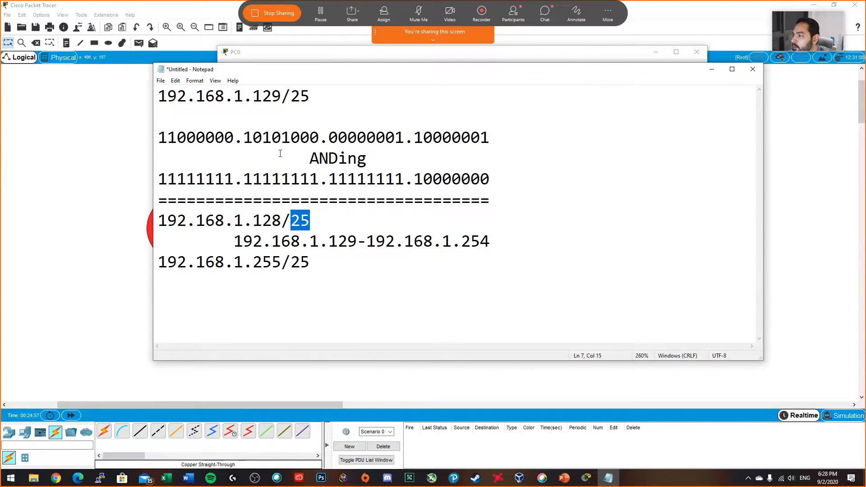
drag(291, 96, 252, 92)
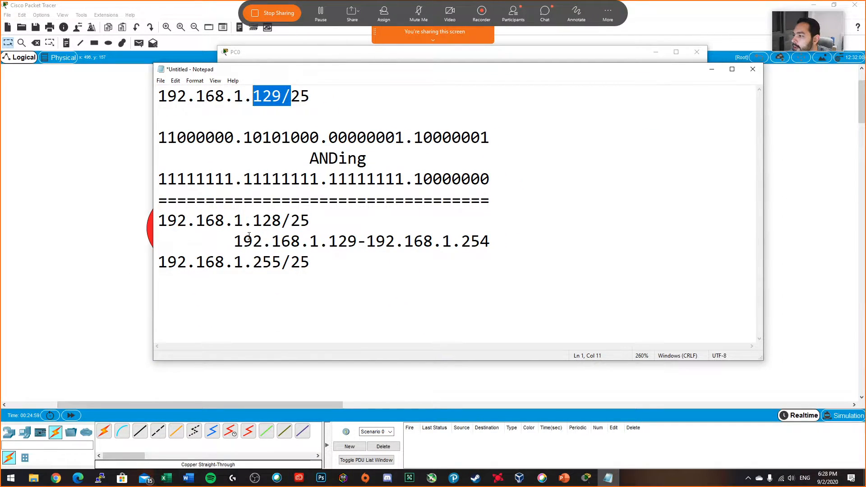
drag(233, 242, 492, 242)
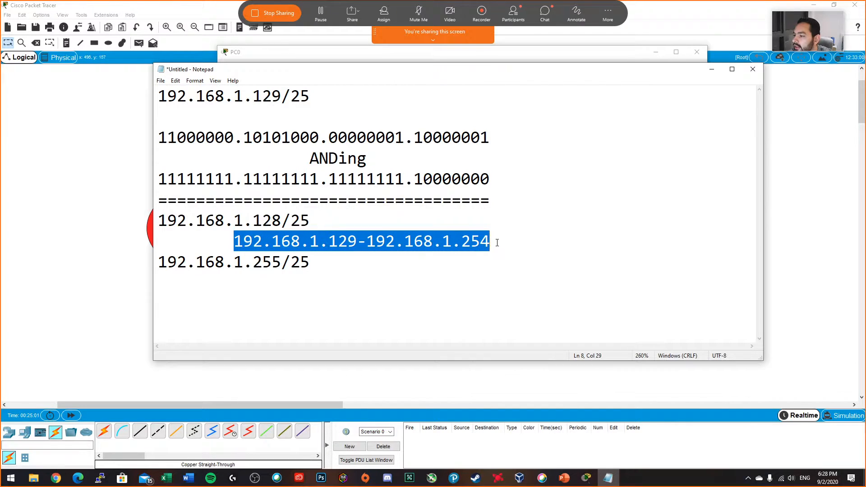
drag(315, 216, 157, 220)
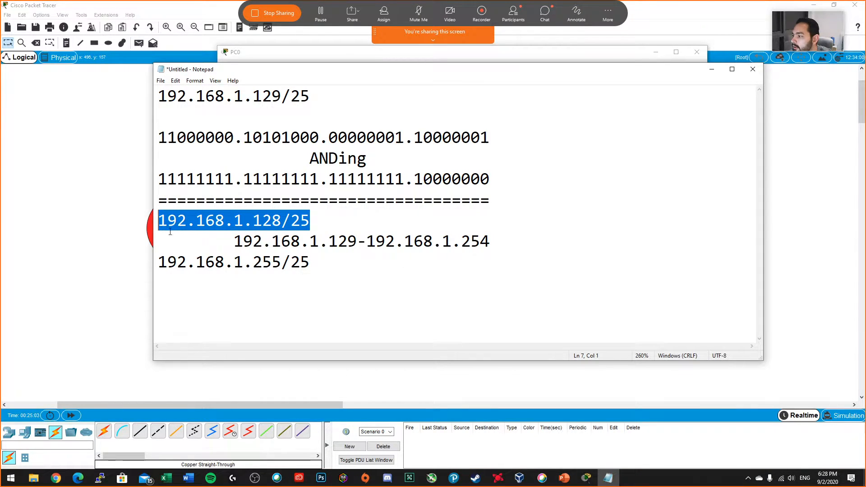
Step: Leave a blank line below the broadcast address, write the second host address 192.168.1.1/25 and start a new line
click(364, 273)
key(Return)
key(Return)
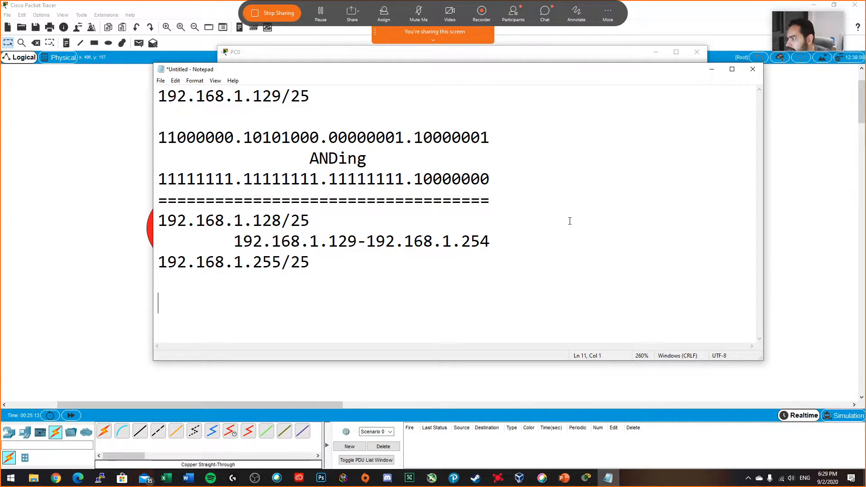
text(19)
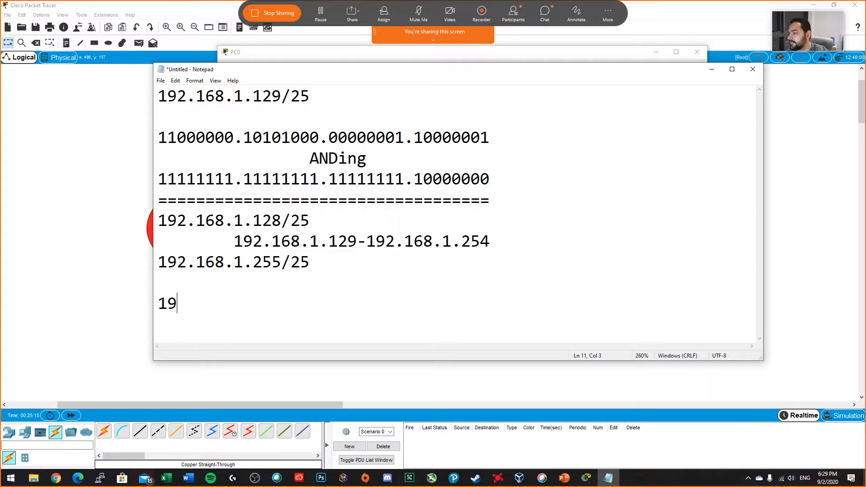
text(2.168.1.)
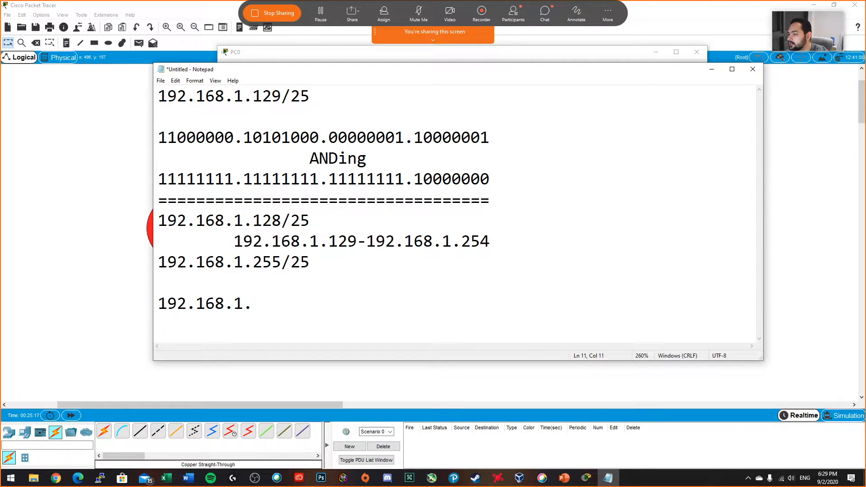
text(1)
text(/25)
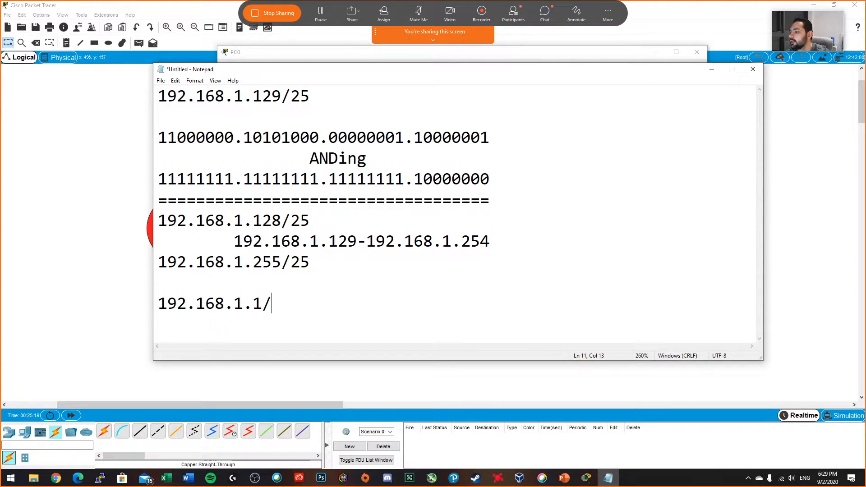
key(Return)
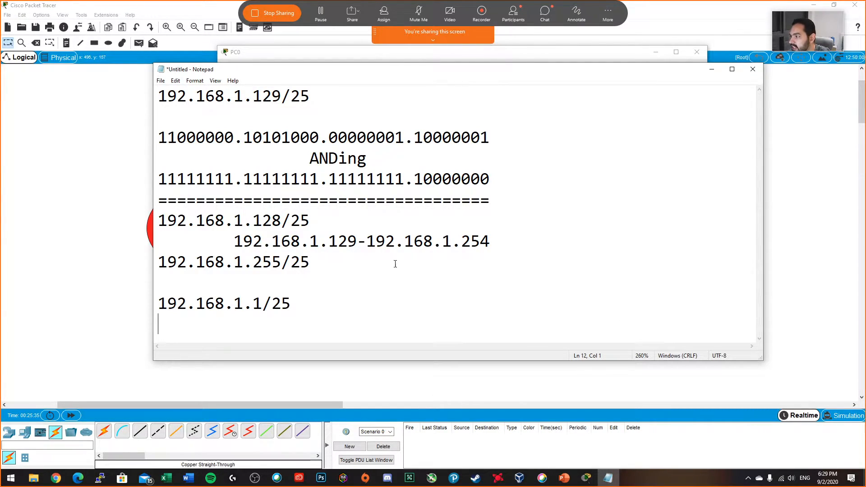
Step: Mark both host addresses, 192.168.1.129/25 and 192.168.1.1/25, with a leading asterisk
key(ctrl+Home)
text(*)
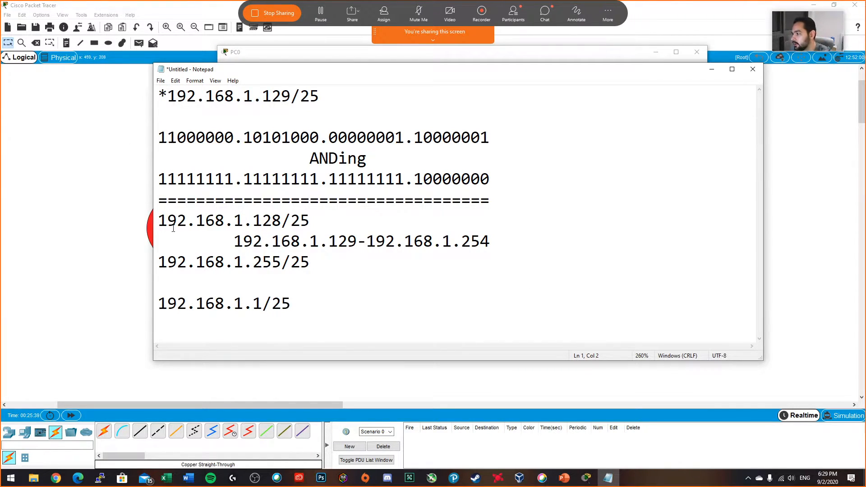
click(158, 302)
text(&)
key(BackSpace)
text(*)
Step: Make the notes window taller and add a blank line below the 192.168.1.1/25 entry
click(261, 336)
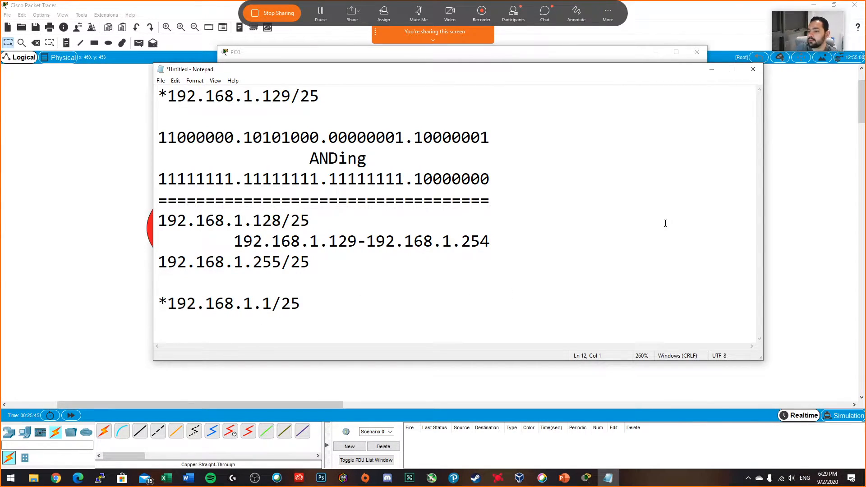
drag(526, 361, 524, 432)
key(Return)
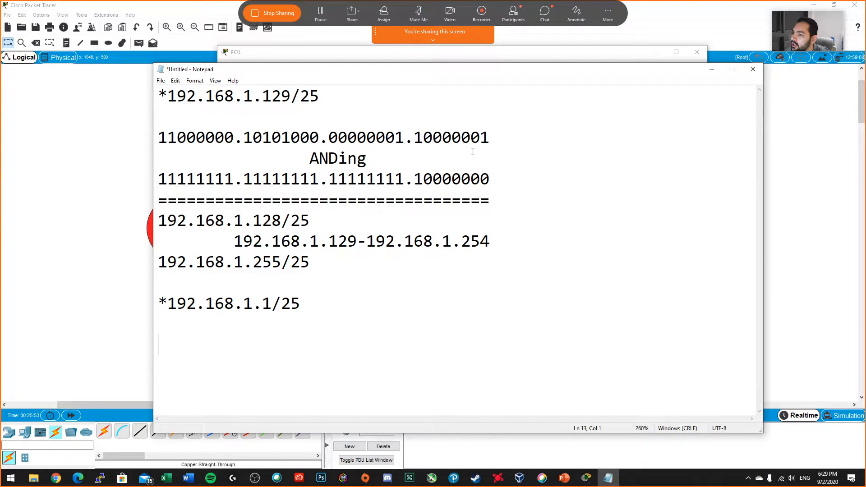
Step: Copy the binary ANDing block, from the host address through the separator line, to below the 192.168.1.1/25 entry
drag(495, 201, 159, 141)
key(ctrl+c)
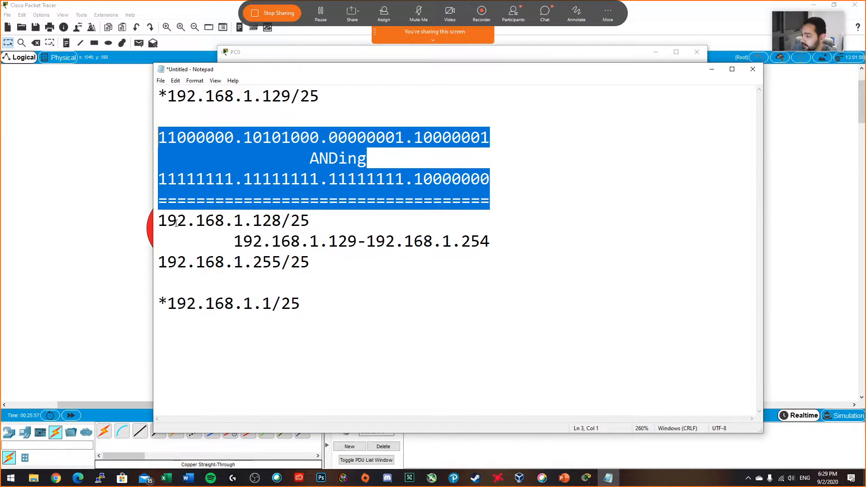
click(232, 341)
key(ctrl+v)
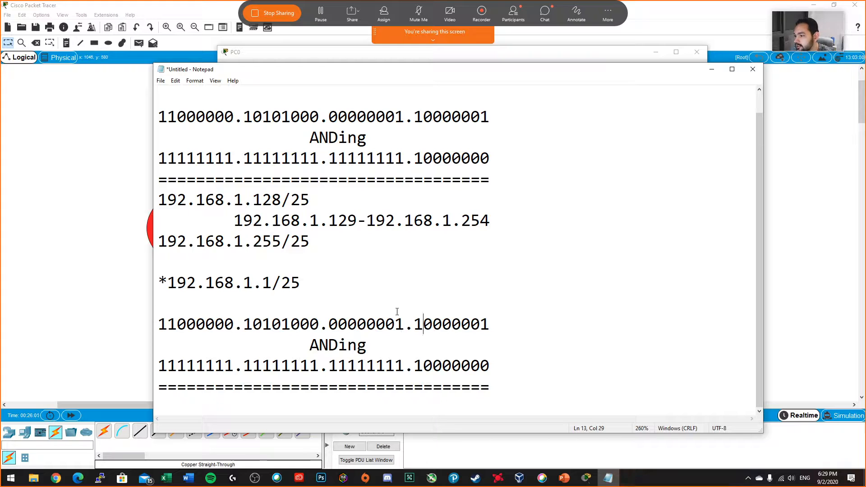
Step: Change the last octet of the copied binary host address to 00000001
drag(415, 324, 489, 325)
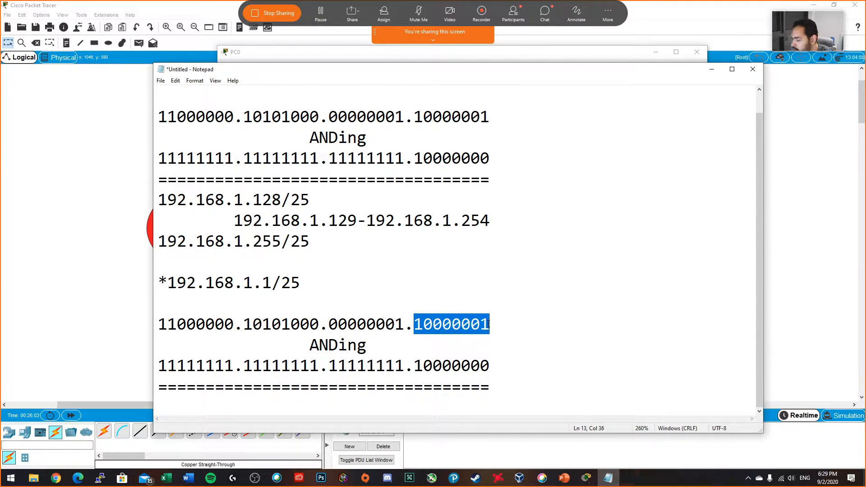
click(419, 325)
key(BackSpace)
text(0)
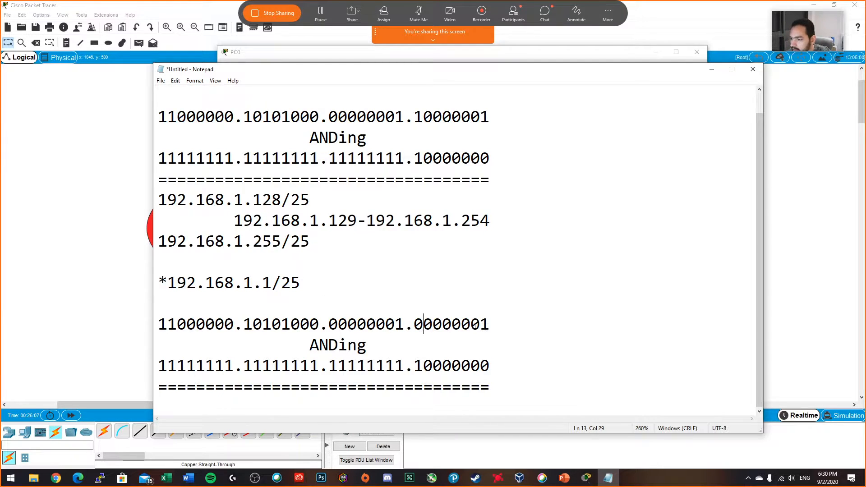
click(493, 324)
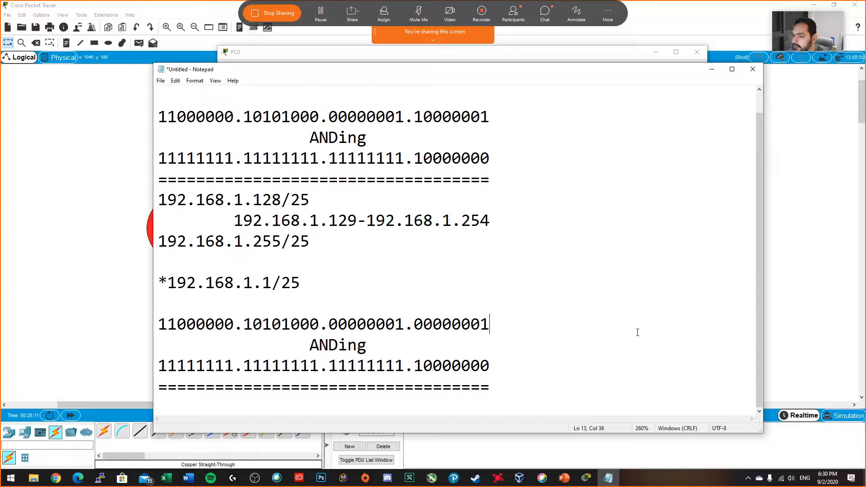
Step: Write the network address 192.168.1.0/25 below the second separator line and add two line breaks after it
click(505, 389)
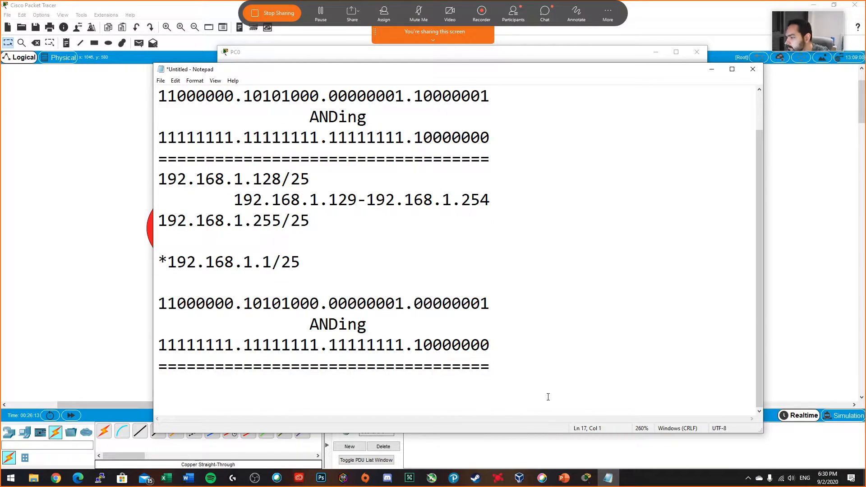
text(192.)
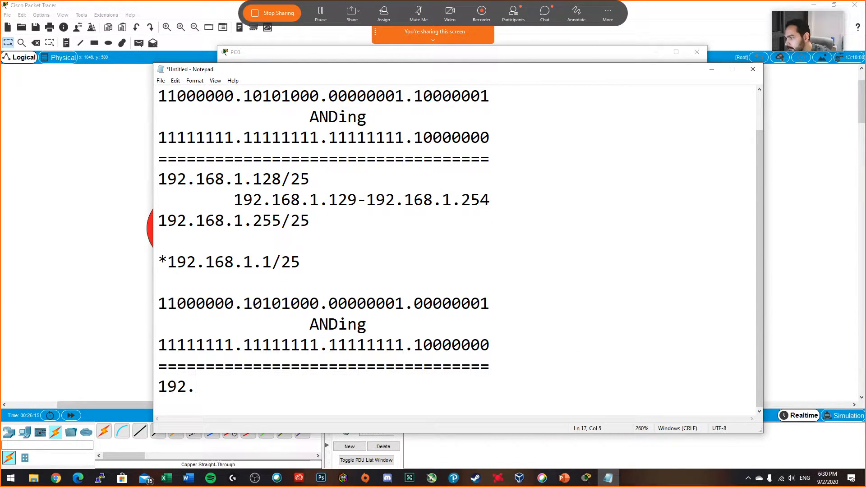
text(168.1.)
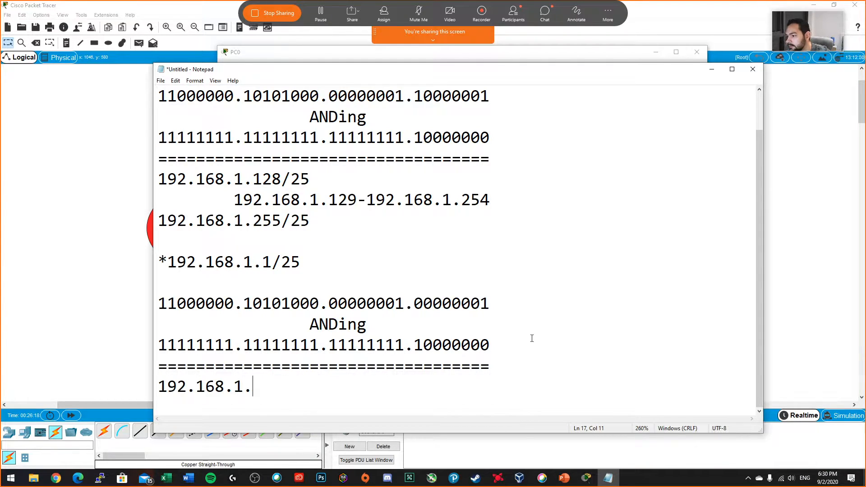
text(0)
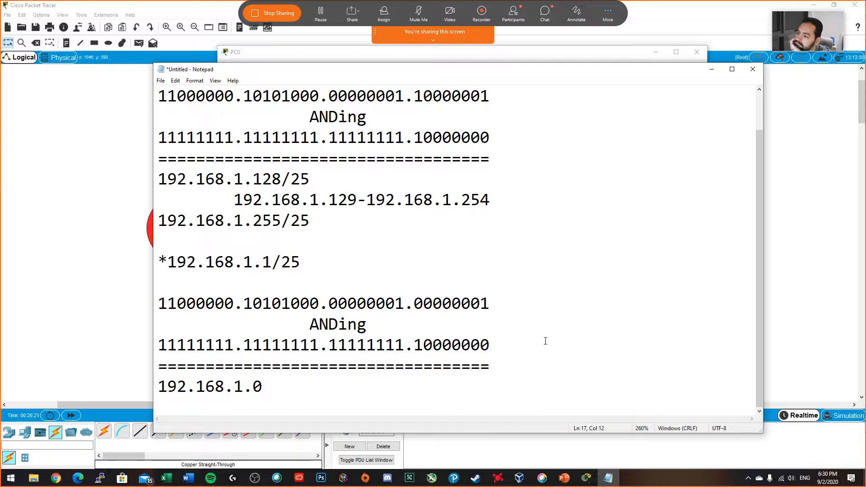
text(/25)
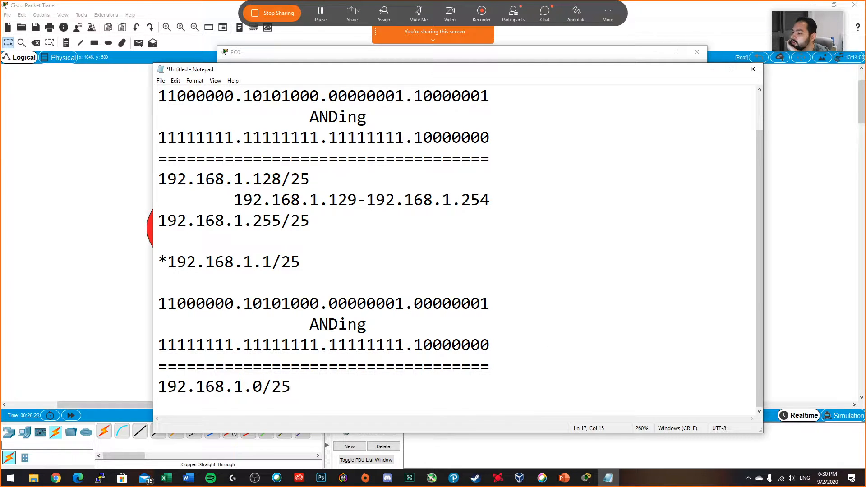
key(Return)
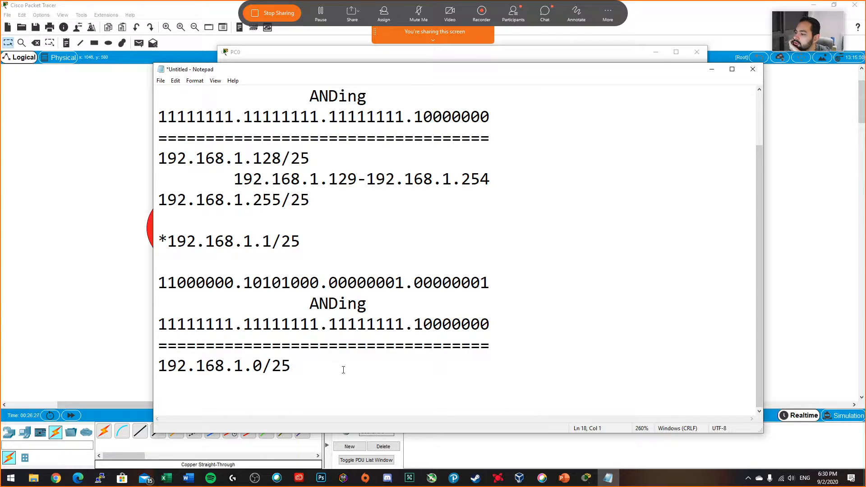
key(Return)
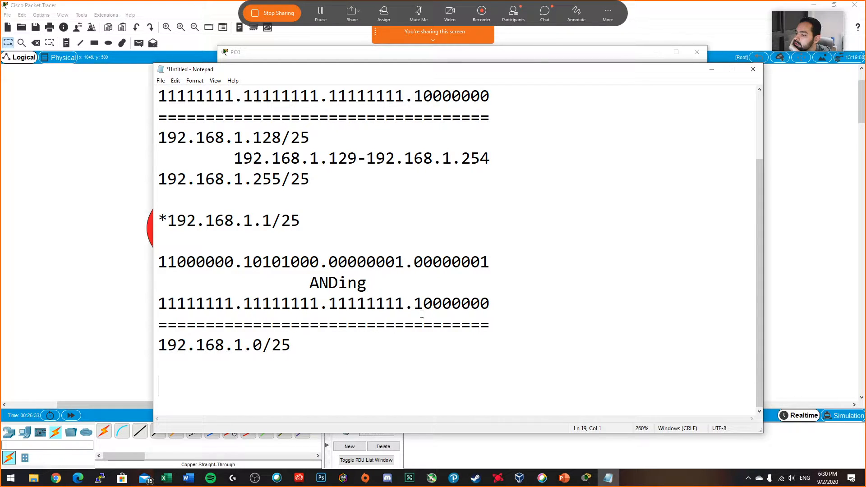
Step: Review the mask's network and host bits and start the broadcast address with "192.168.1.", leaving a blank line below the network address
drag(422, 303, 158, 303)
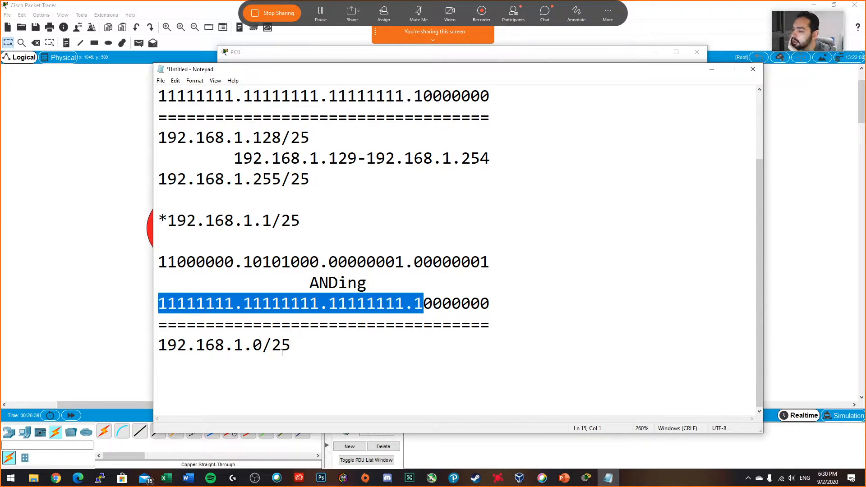
drag(424, 303, 487, 303)
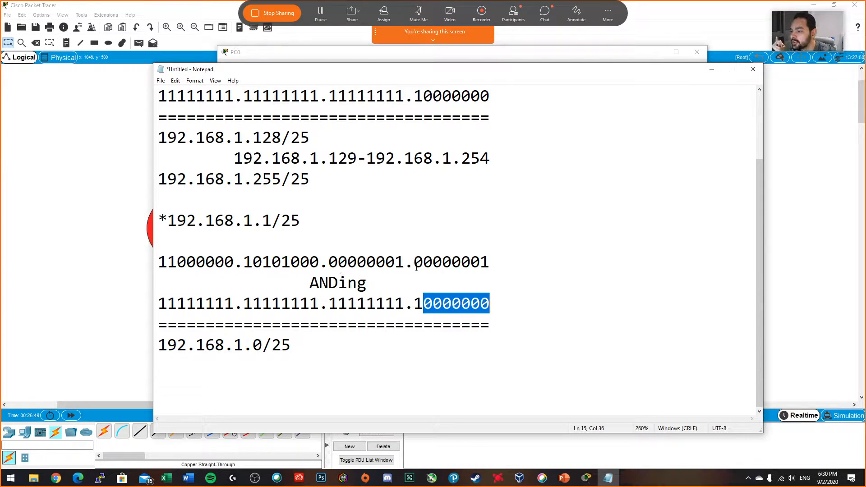
drag(423, 262, 416, 264)
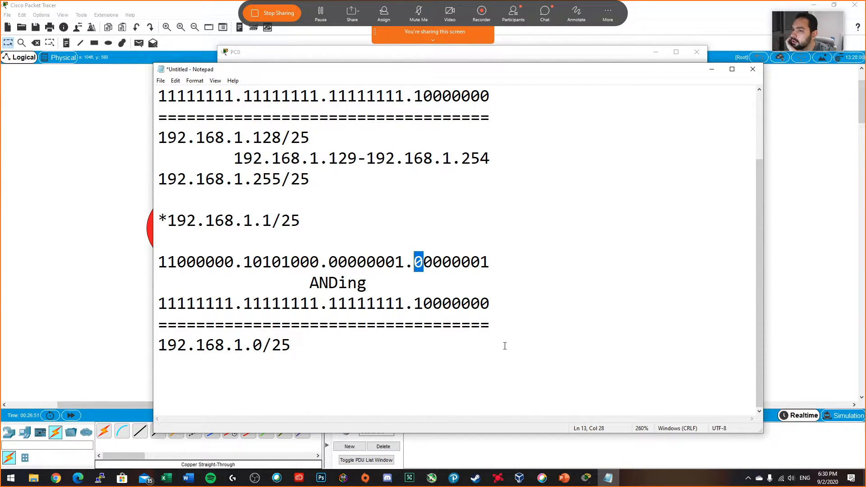
click(312, 375)
key(Return)
text(192.)
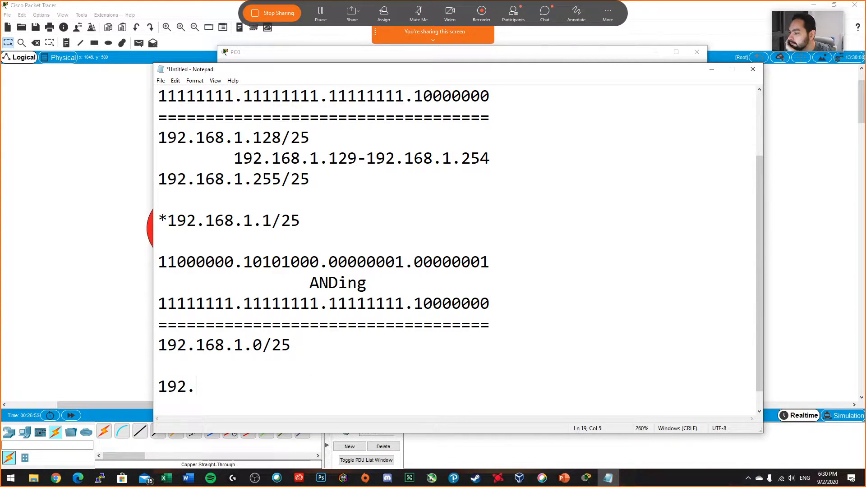
text(168.1.)
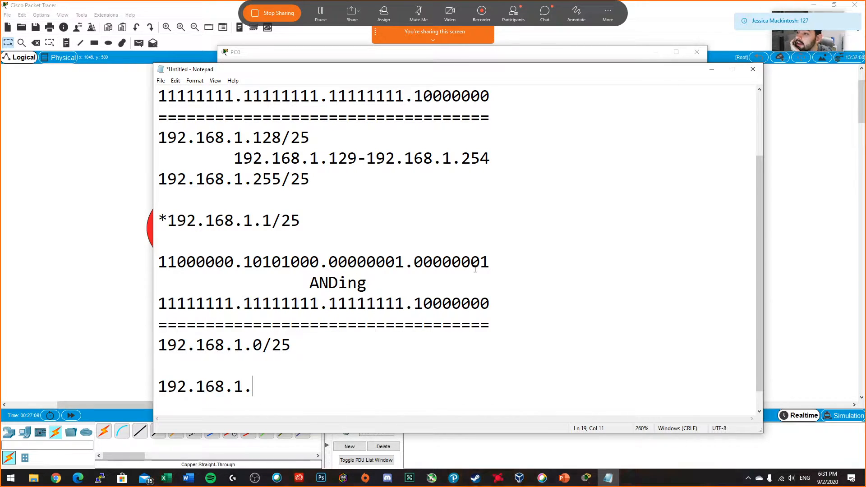
Step: Examine the network and host bits of the second binary host address and complete the broadcast address as 192.168.1.127/25
drag(422, 265, 414, 266)
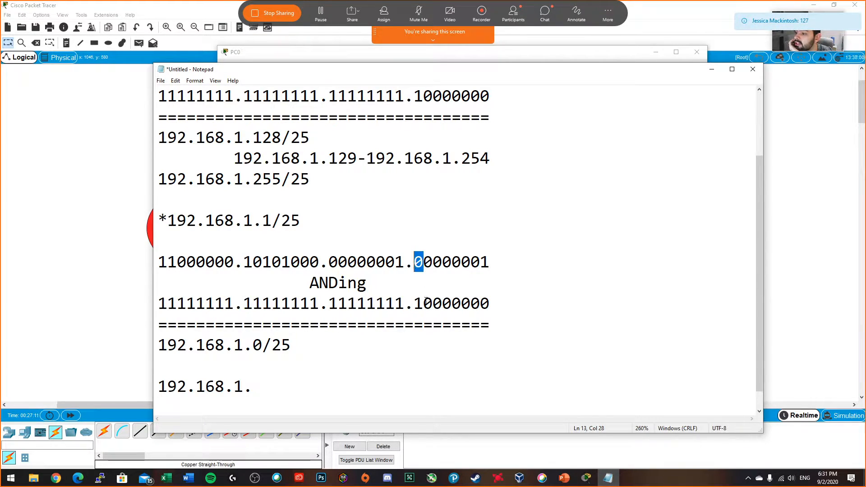
drag(423, 303, 414, 303)
drag(422, 264, 412, 264)
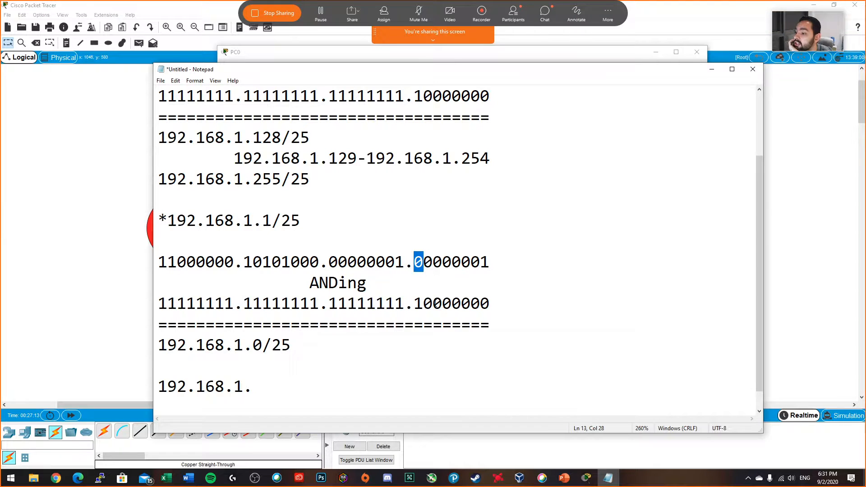
double_click(424, 260)
click(405, 261)
drag(424, 262, 158, 262)
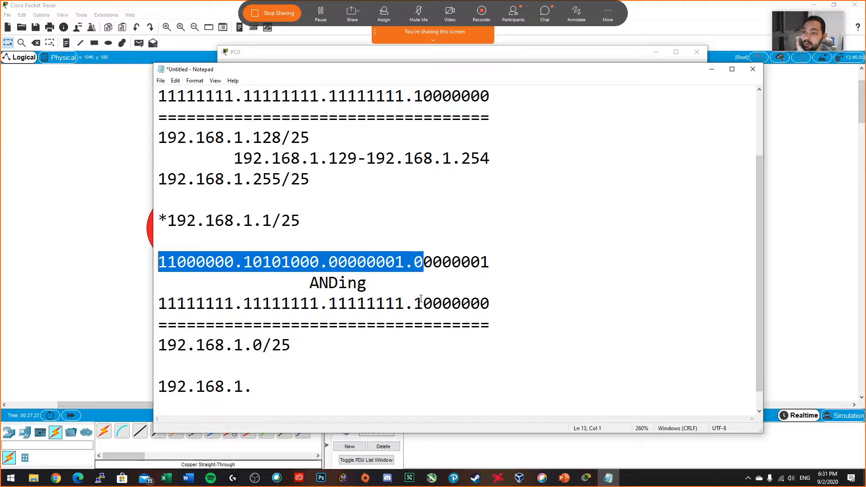
drag(423, 262, 489, 262)
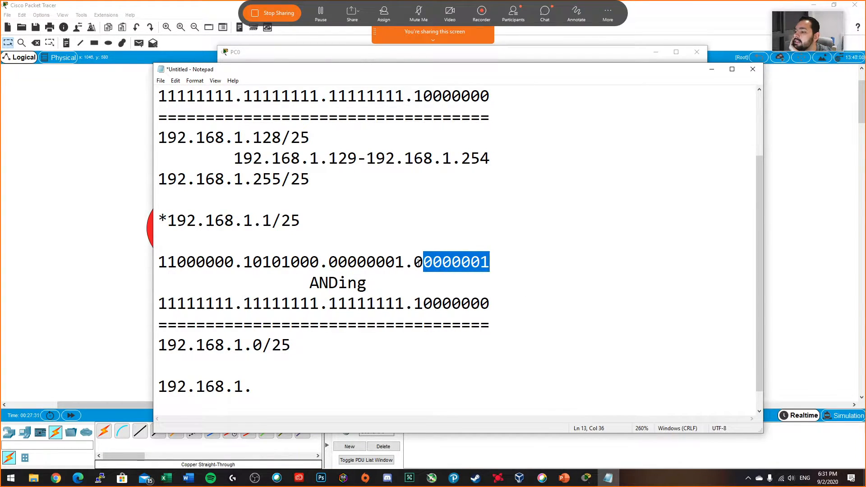
click(271, 381)
text(127/25)
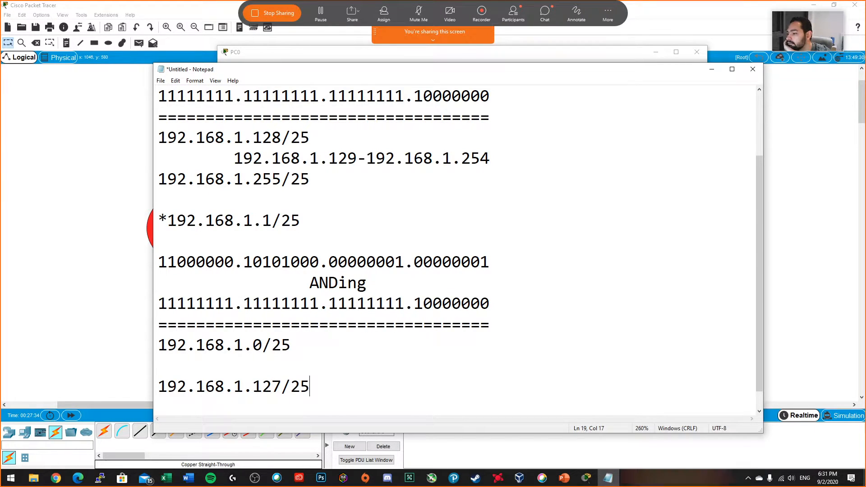
Step: Write the indented host range 192.168.1.1-192.168.126 between the 192.168.1.0/25 network address and the broadcast address, and highlight it
key(Up)
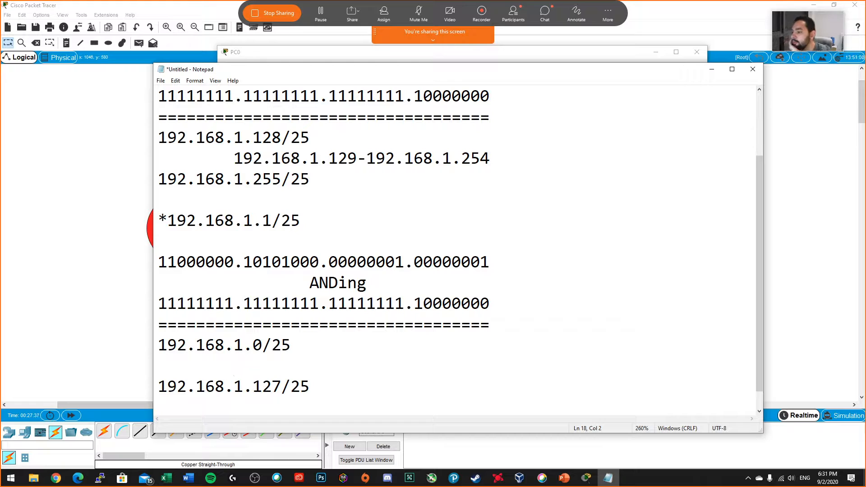
text(192.168.1.)
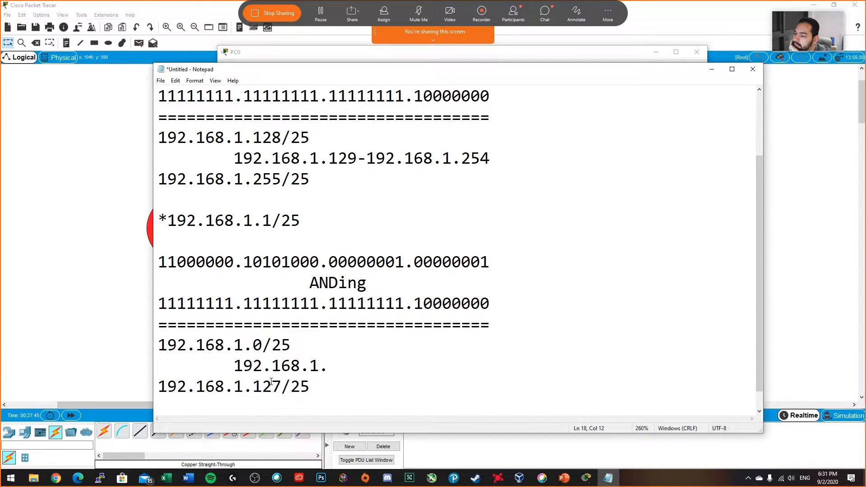
text(1-192.168.)
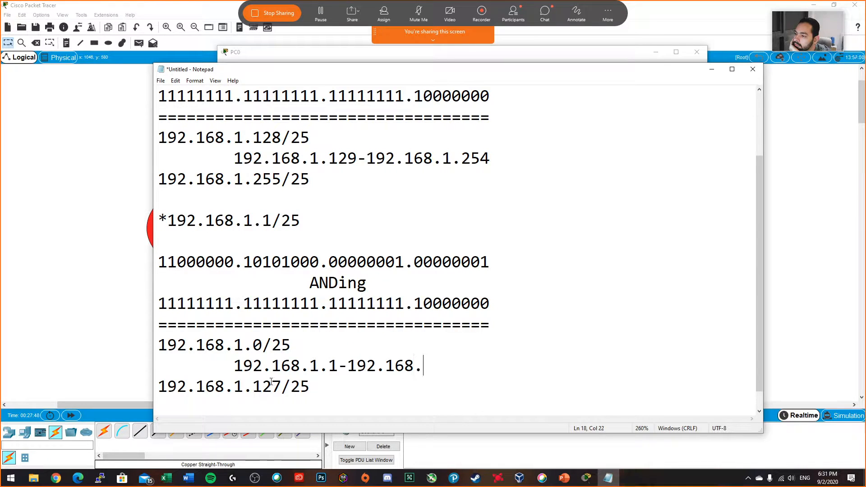
text(1)
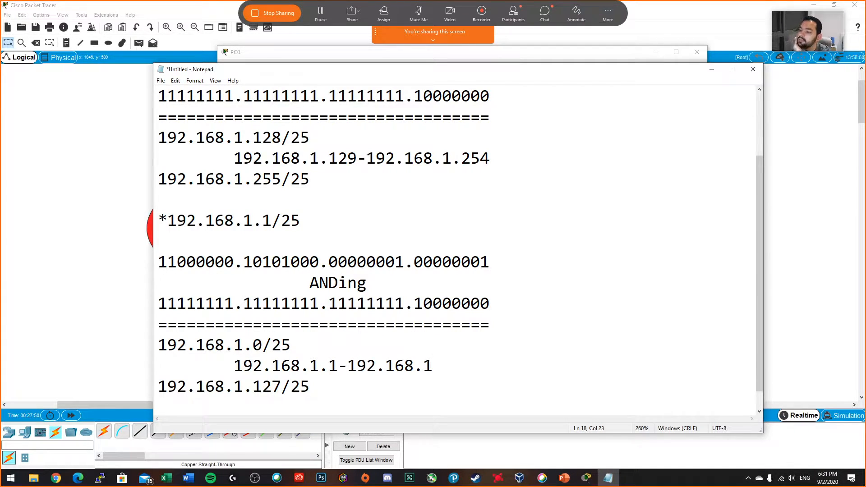
text(126)
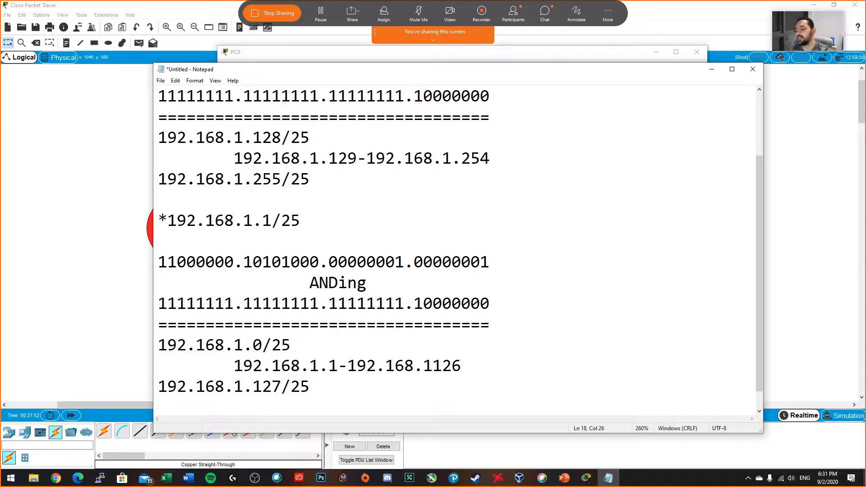
key(BackSpace)
key(BackSpace)
key(BackSpace)
text(26)
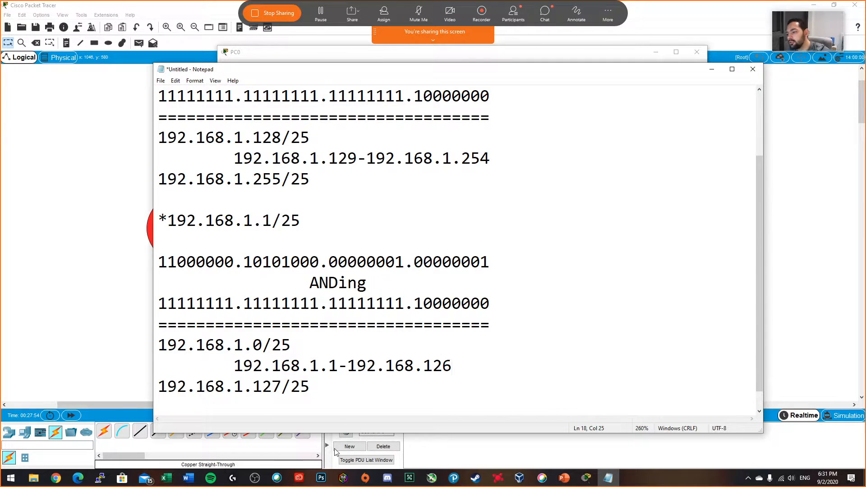
drag(475, 358, 234, 365)
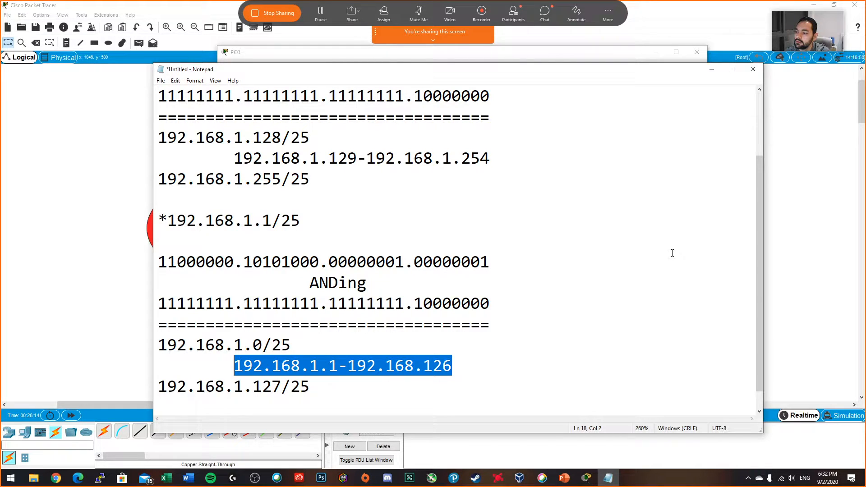
Step: Switch to Packet Tracer, minimize PC0's window, open Laptop0's IP configuration and select its IPv4 address
click(706, 71)
click(656, 53)
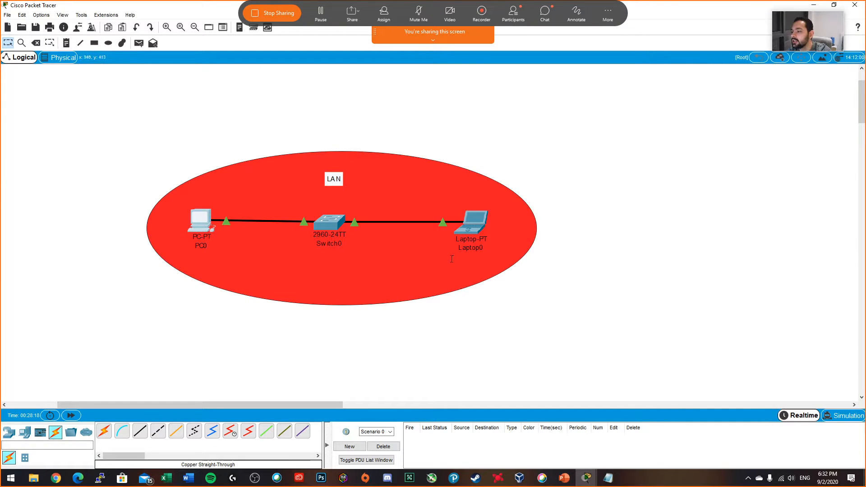
click(484, 230)
click(345, 166)
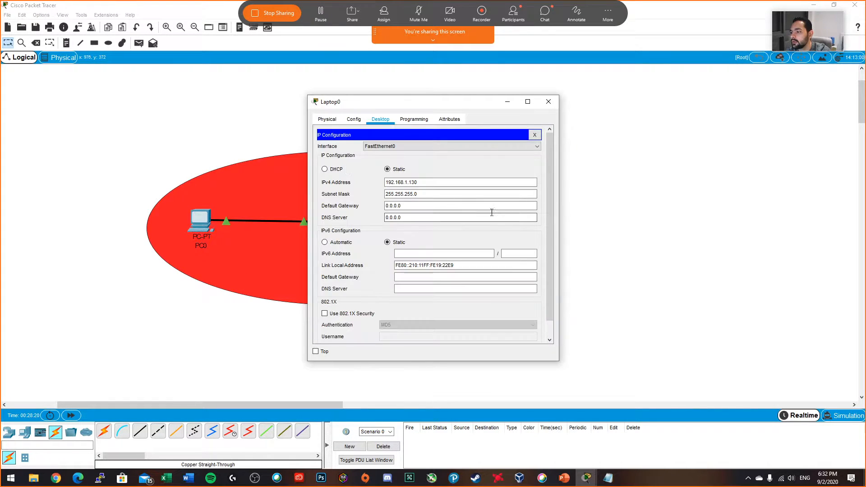
click(423, 183)
drag(422, 182, 384, 183)
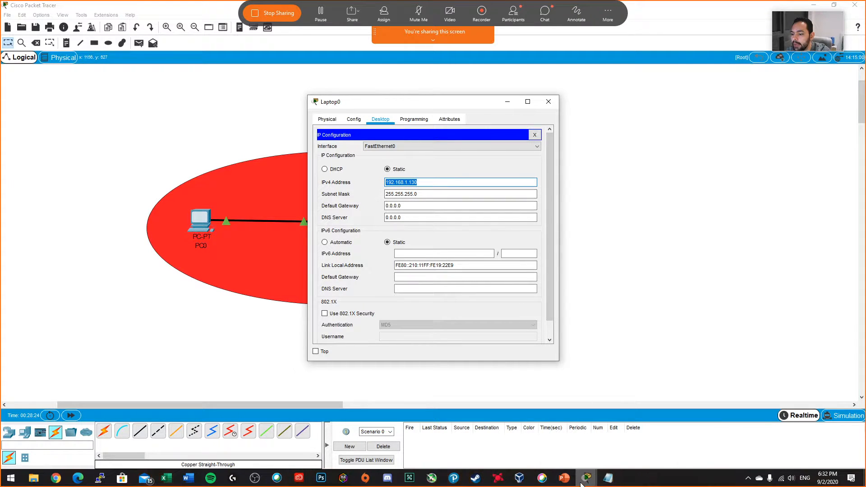
Step: Review the host range of the 192.168.1.0/25 network in the notes and return to Laptop0's IP configuration
click(608, 478)
scroll(400, 297, down, 1)
drag(453, 345, 232, 343)
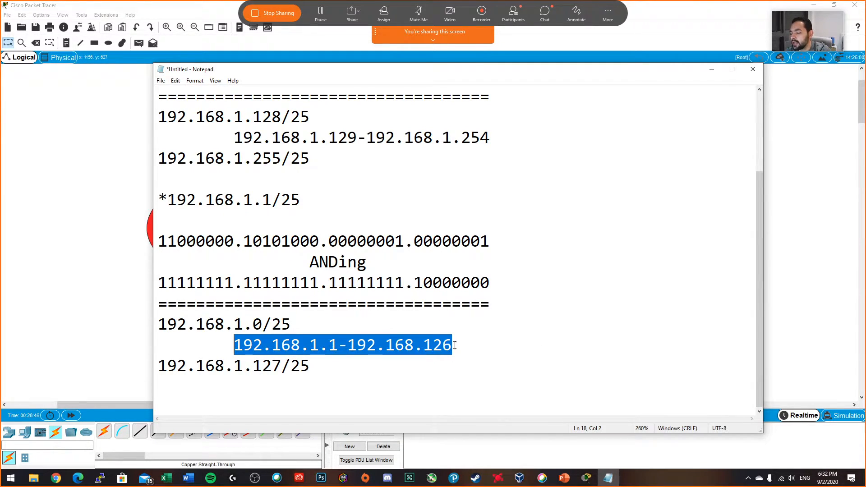
click(338, 345)
double_click(336, 344)
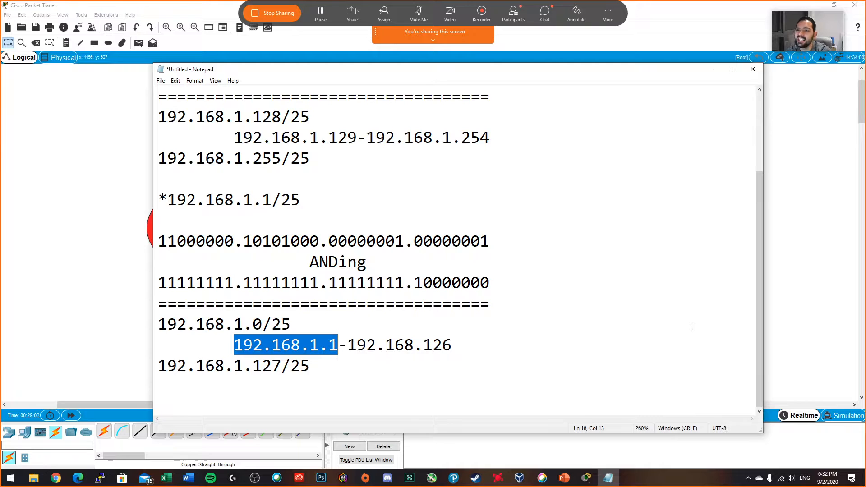
click(712, 70)
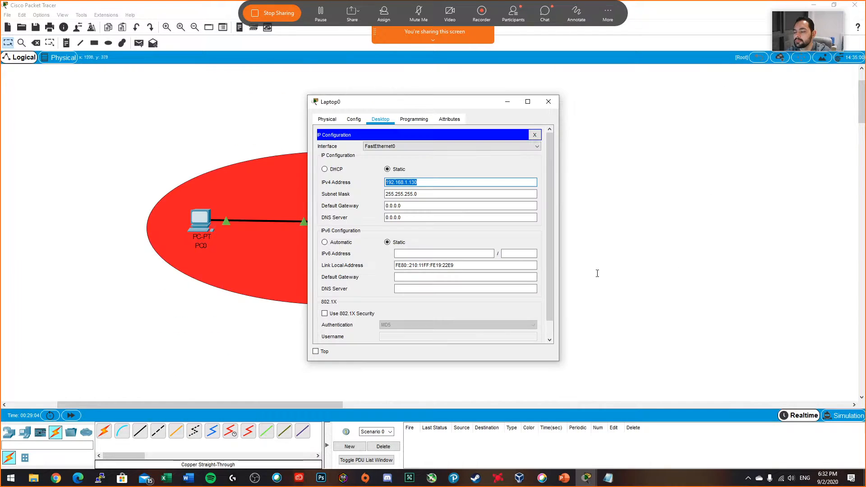
Step: Set Laptop0's IPv4 address to 192.168.1.124 with subnet mask 255.255.255.128, and close its configuration window
click(506, 101)
click(471, 222)
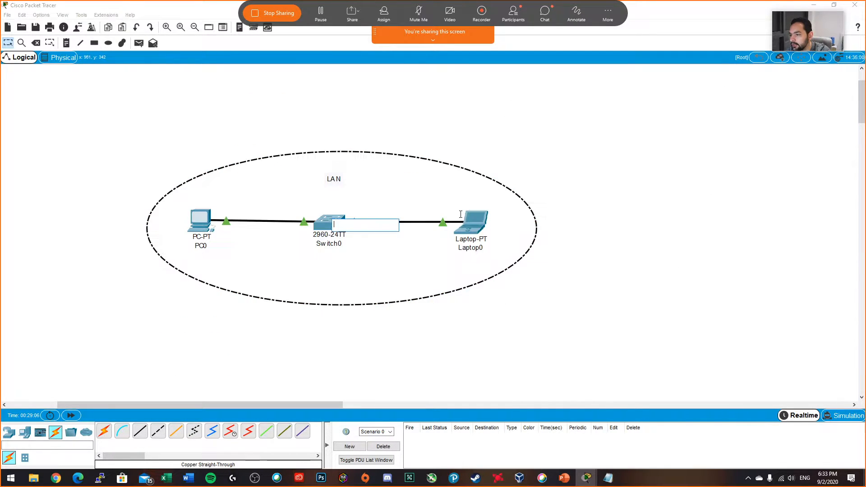
drag(417, 182, 409, 183)
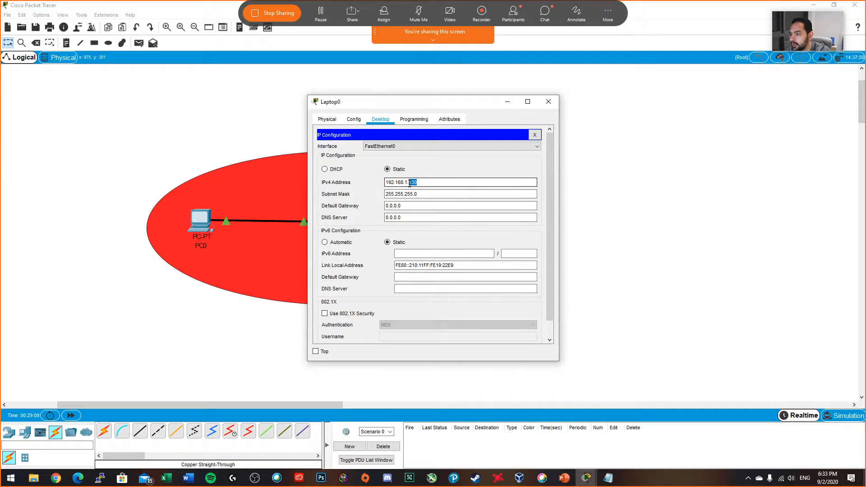
text(124)
key(Tab)
key(BackSpace)
text(128)
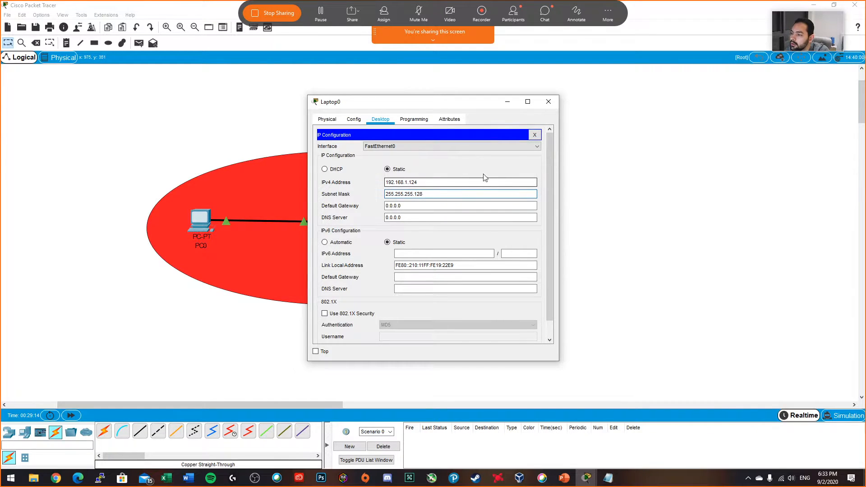
click(534, 136)
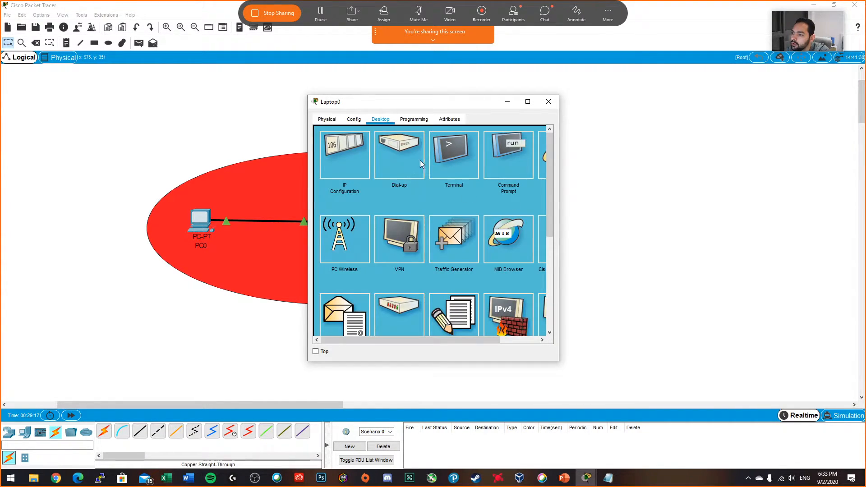
click(548, 101)
Step: Ping 192.168.1.124 from PC0's command prompt and highlight the reply lines for review
click(202, 223)
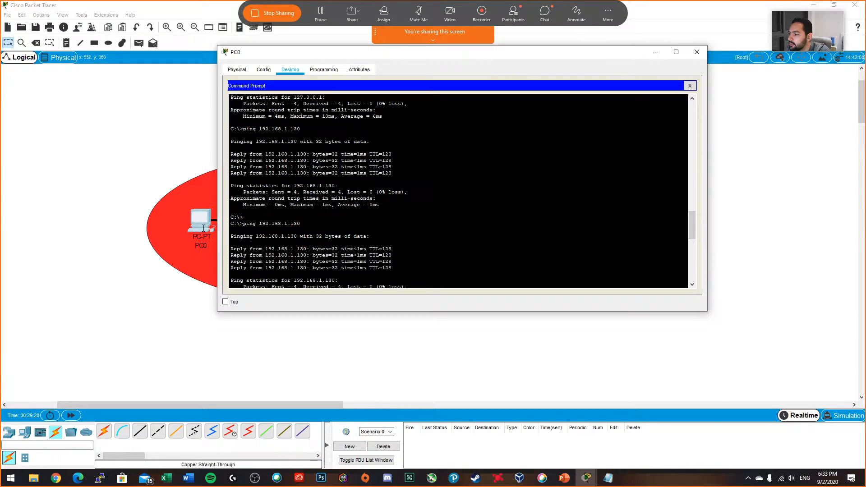
key(Return)
key(Return)
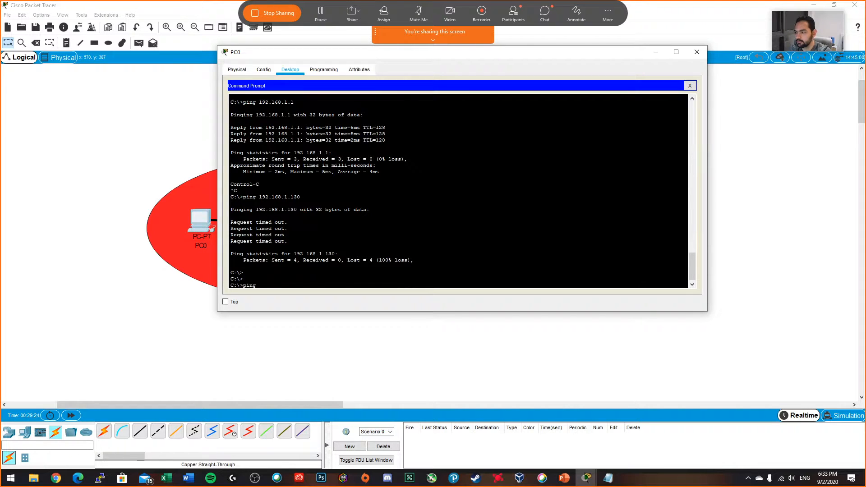
text(ping 192.168.0.)
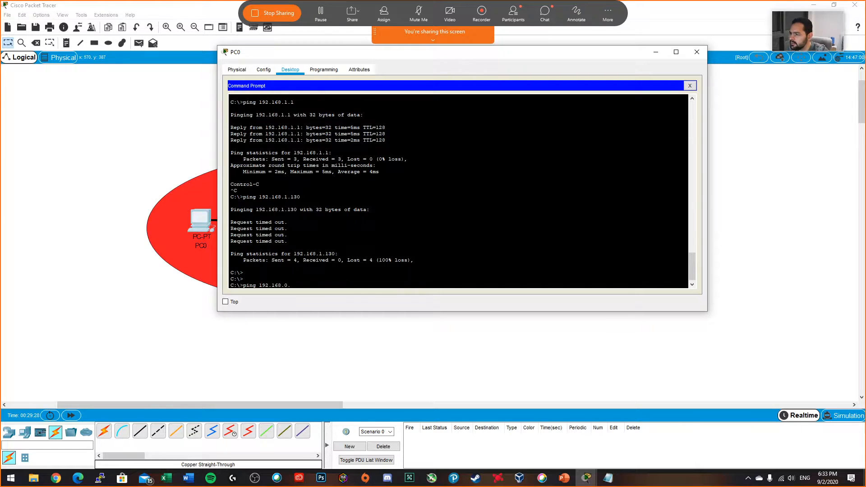
text(1.12)
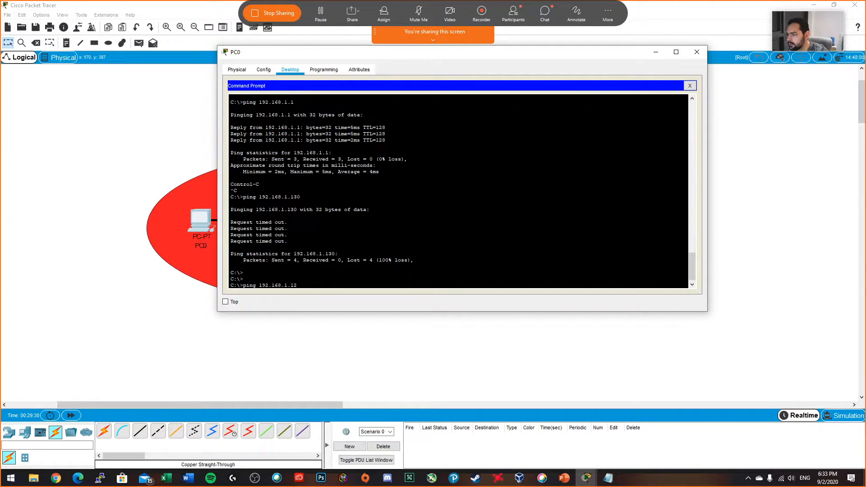
text(4)
key(Return)
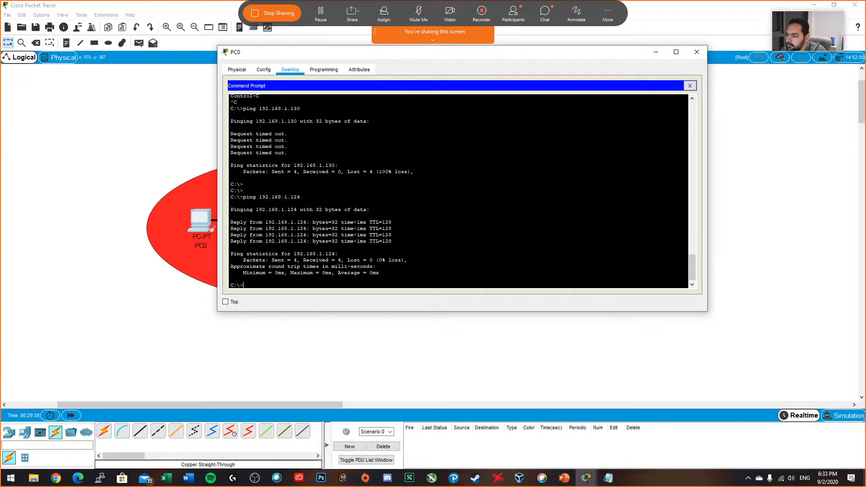
drag(392, 242, 228, 221)
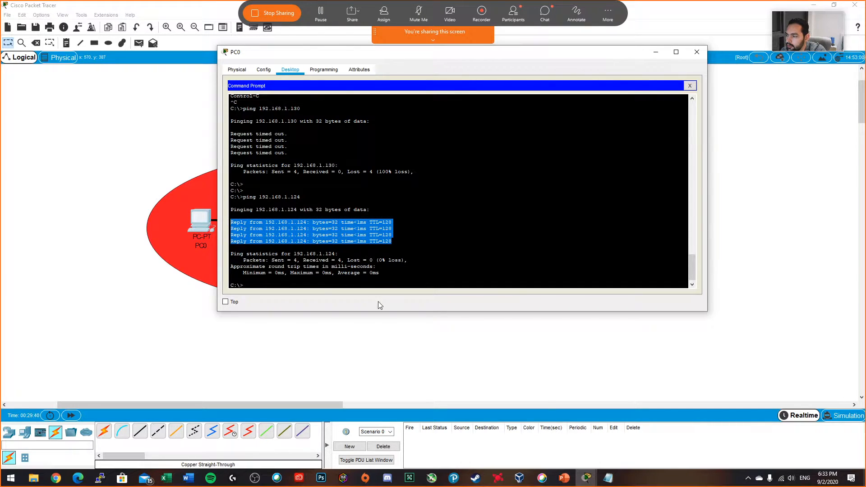
click(365, 280)
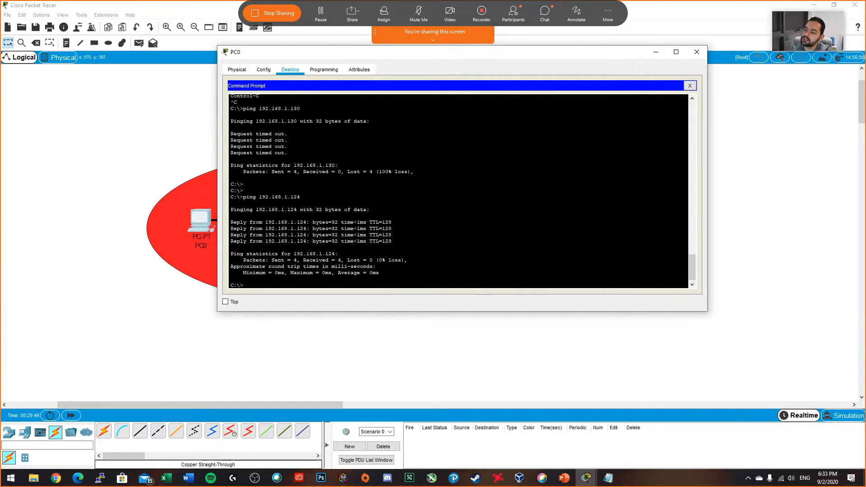
Step: Trace the route from PC0 to 192.168.1.124 with tracert, and minimize PC0's window
text(tra)
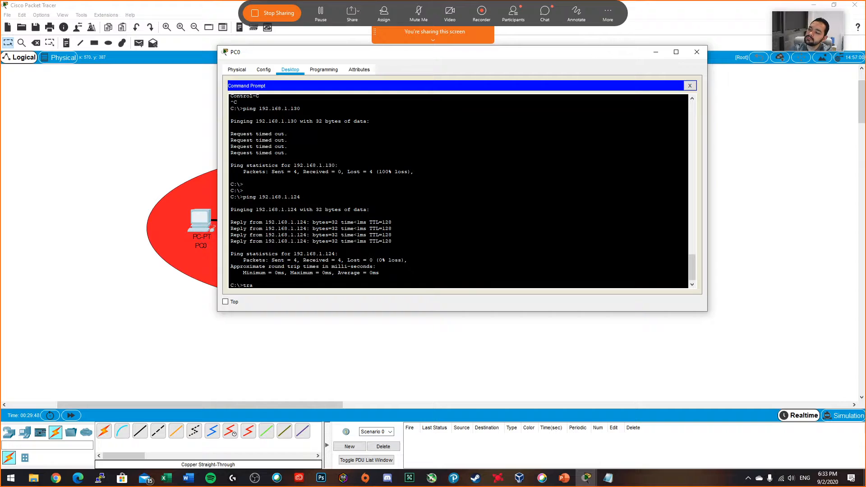
text(cert)
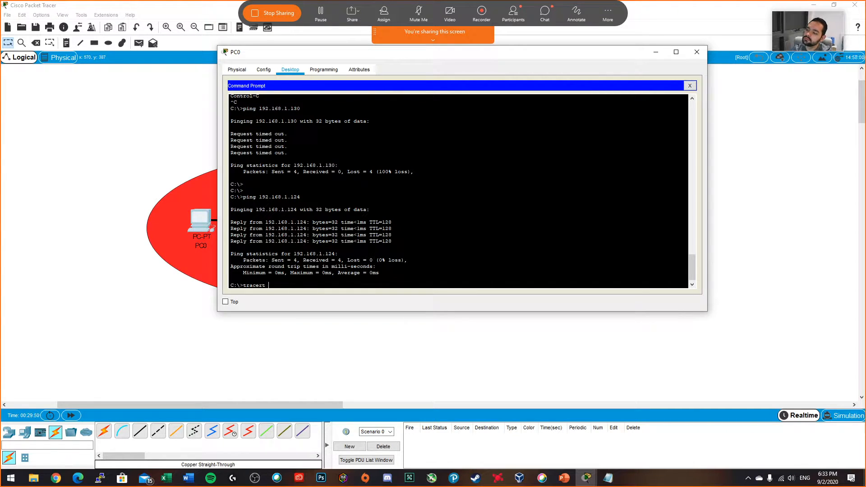
text( 192.168.1.124)
key(Return)
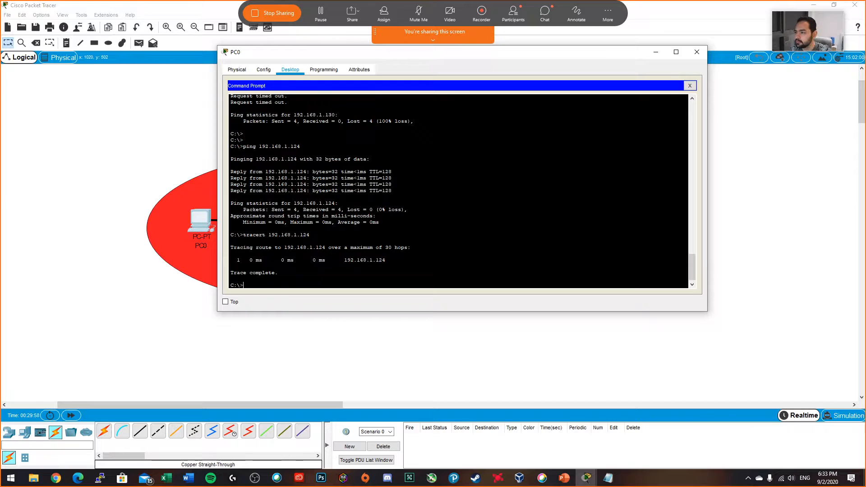
click(656, 51)
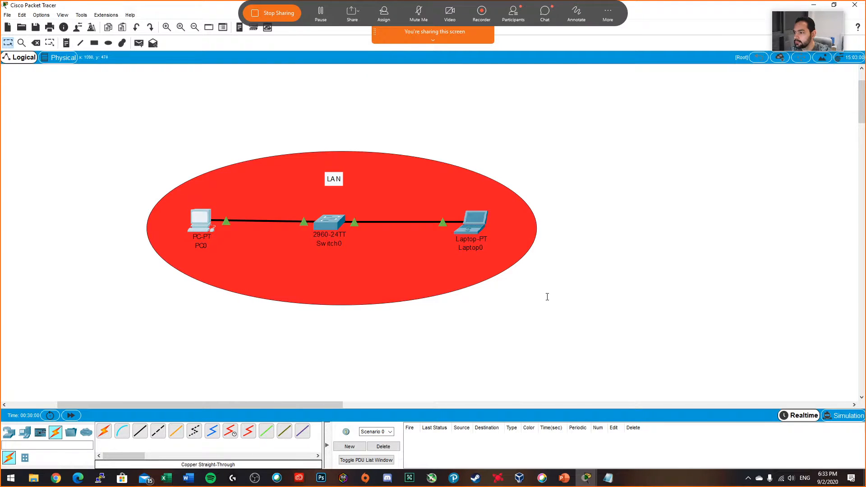